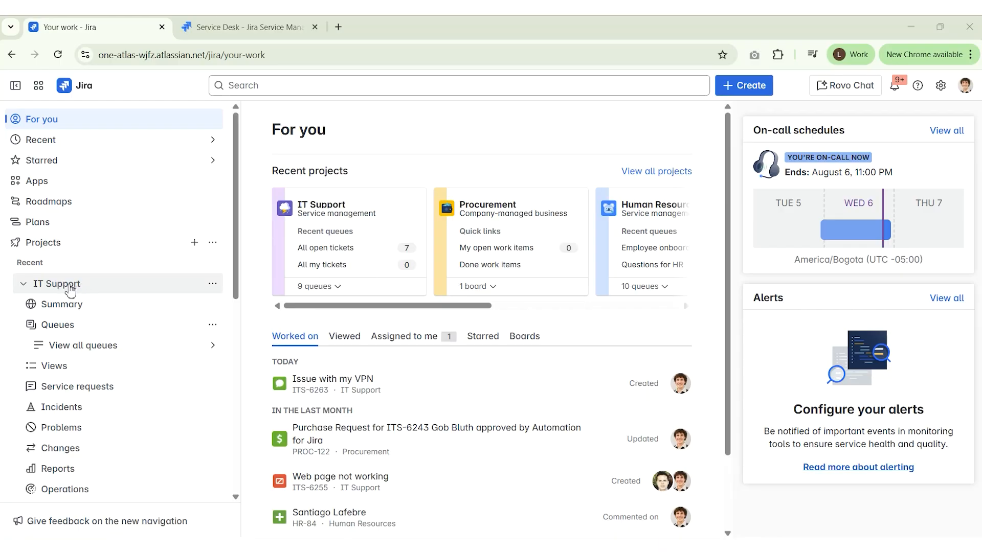
# List IT Support's intake channels, highlight the support email address, and open the Email channel settings
pyautogui.scroll(-5, 134, 263)
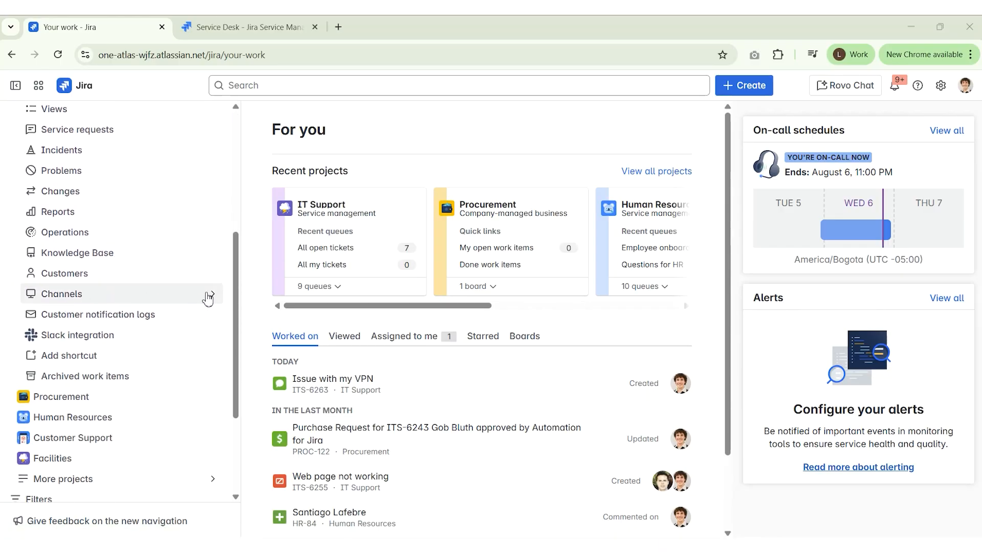
pyautogui.click(212, 297)
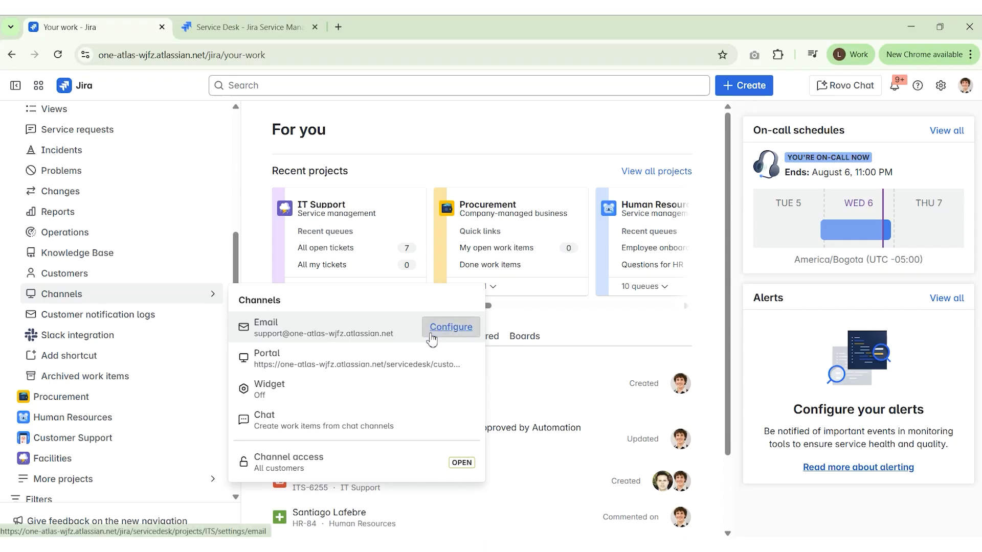
pyautogui.click(388, 335)
pyautogui.moveTo(389, 335); pyautogui.dragTo(258, 345)
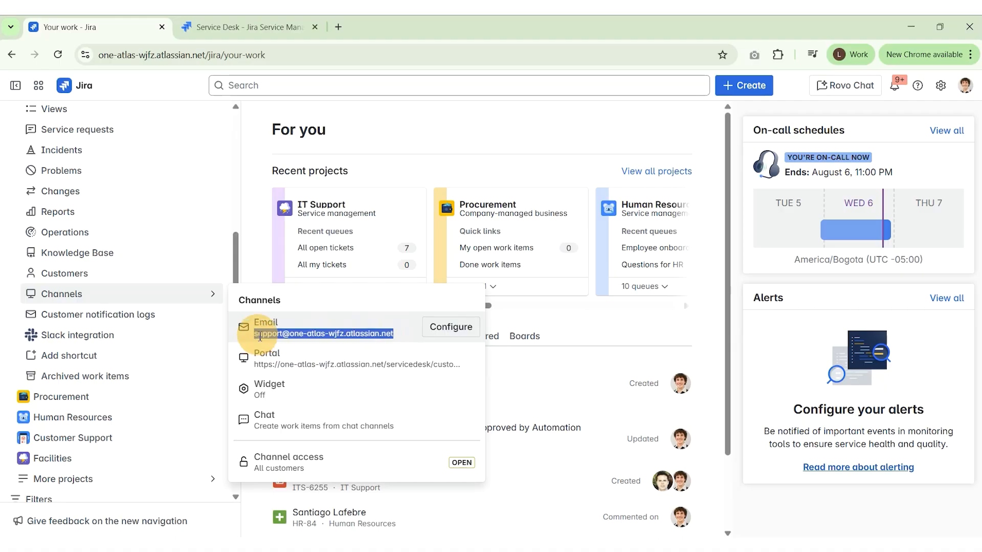
pyautogui.click(445, 330)
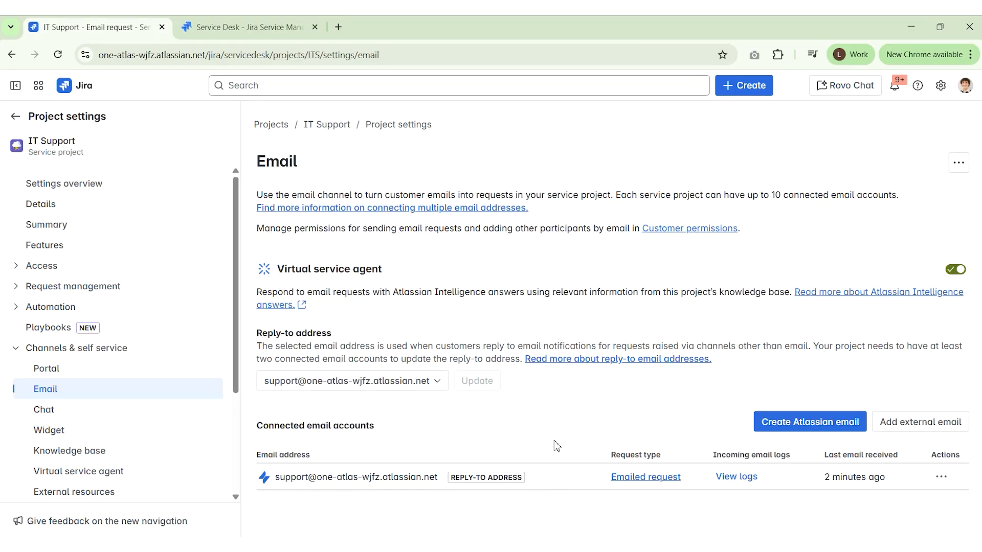
# Bring the Gmail window with the 'Issue with my VPN' email over the Email settings
pyautogui.moveTo(0, 128); pyautogui.dragTo(531, 61)
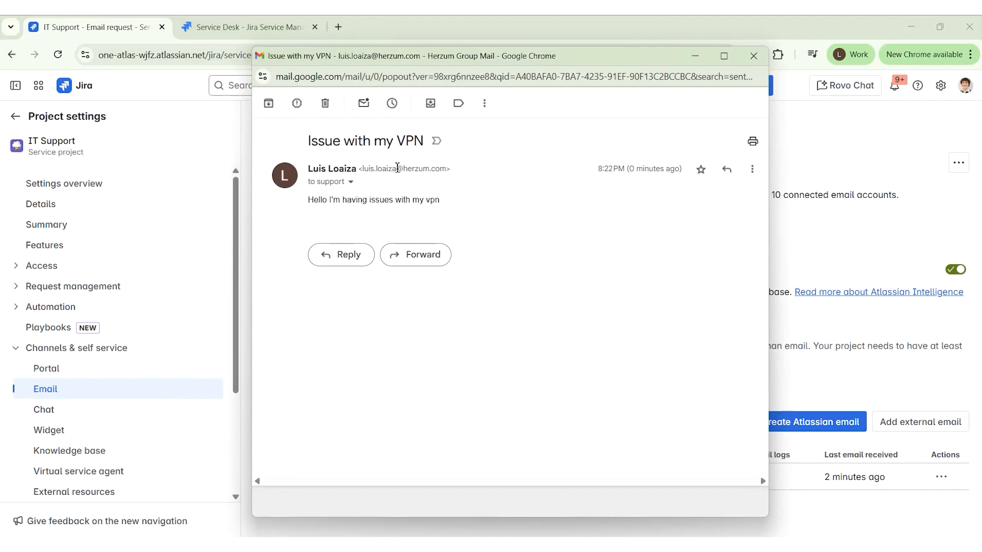
# Show the VPN email's message details to confirm it went to the support mailbox
pyautogui.click(354, 184)
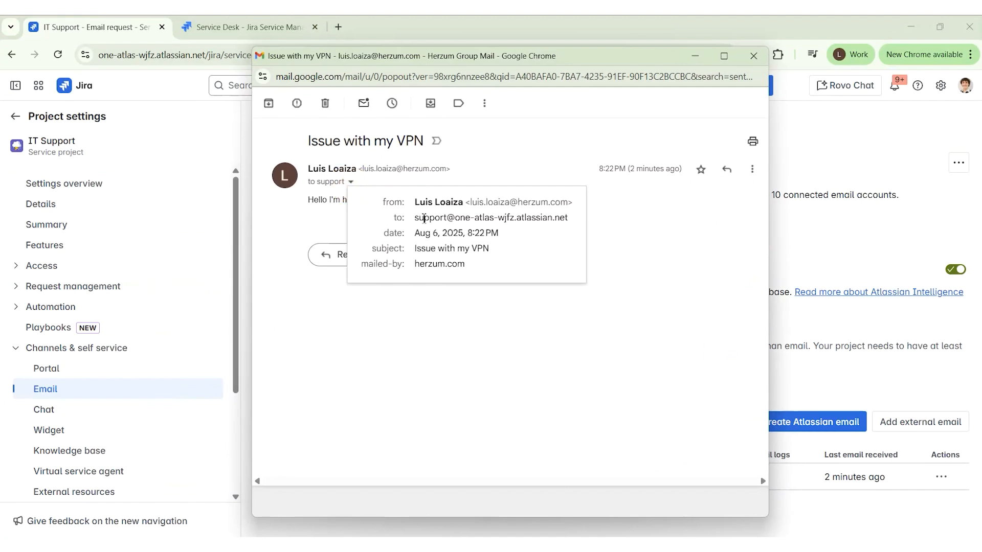
pyautogui.moveTo(519, 221)
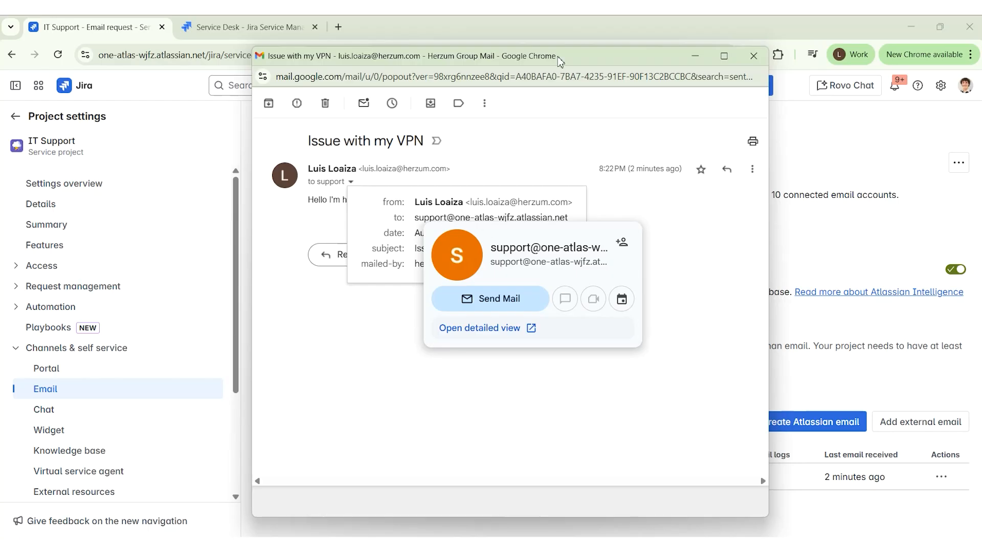
# Open ticket ITS-6263 'Issue with my VPN' from IT Support's All open tickets queue
pyautogui.moveTo(573, 60); pyautogui.dragTo(0, 97)
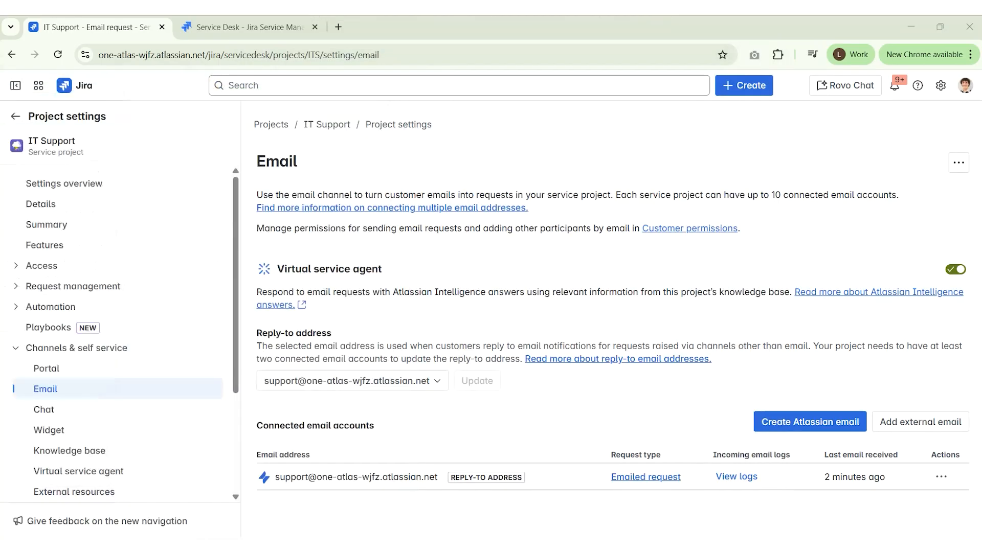
pyautogui.click(21, 119)
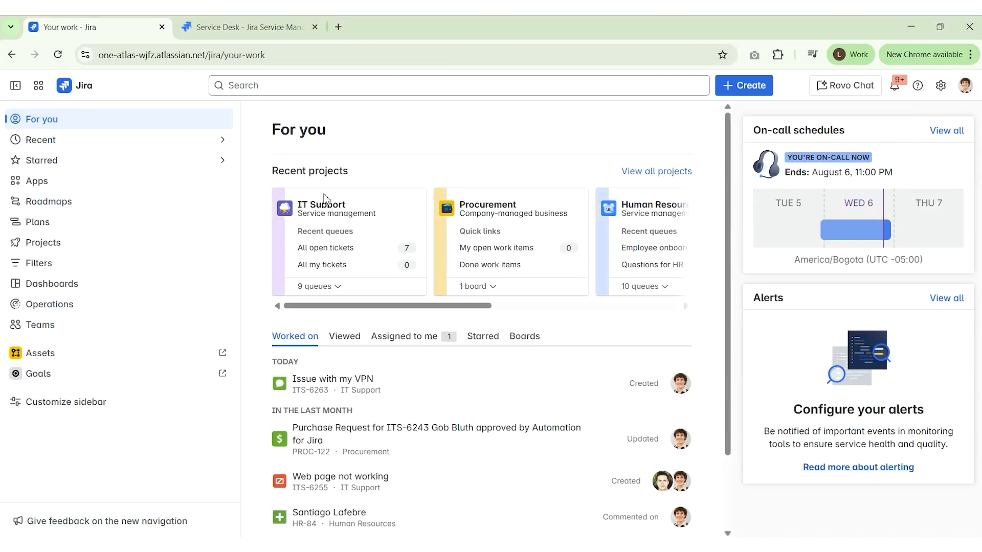
pyautogui.click(333, 203)
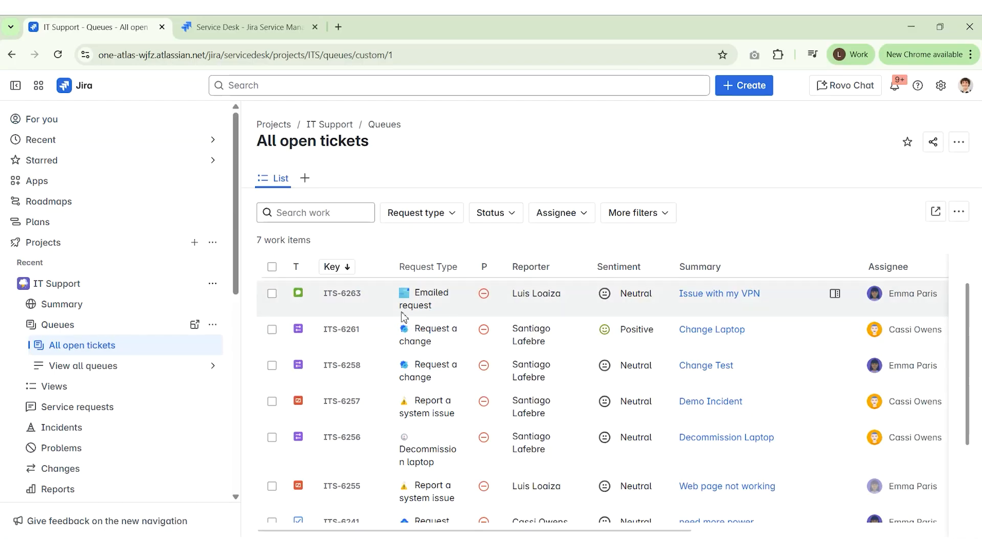
pyautogui.click(344, 294)
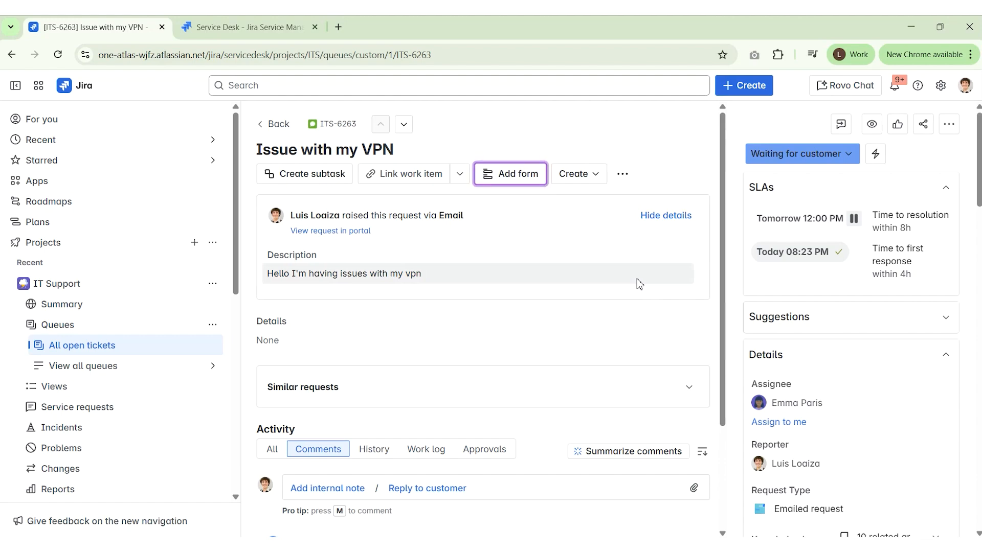
# Open the Service Desk customer portal from the project's Portal channel
pyautogui.scroll(-4, 158, 329)
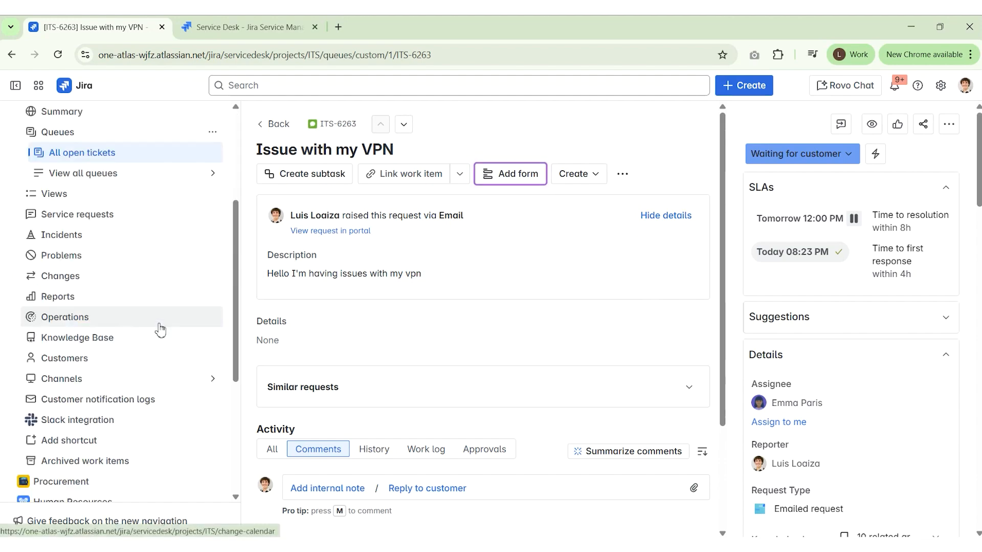
pyautogui.click(213, 378)
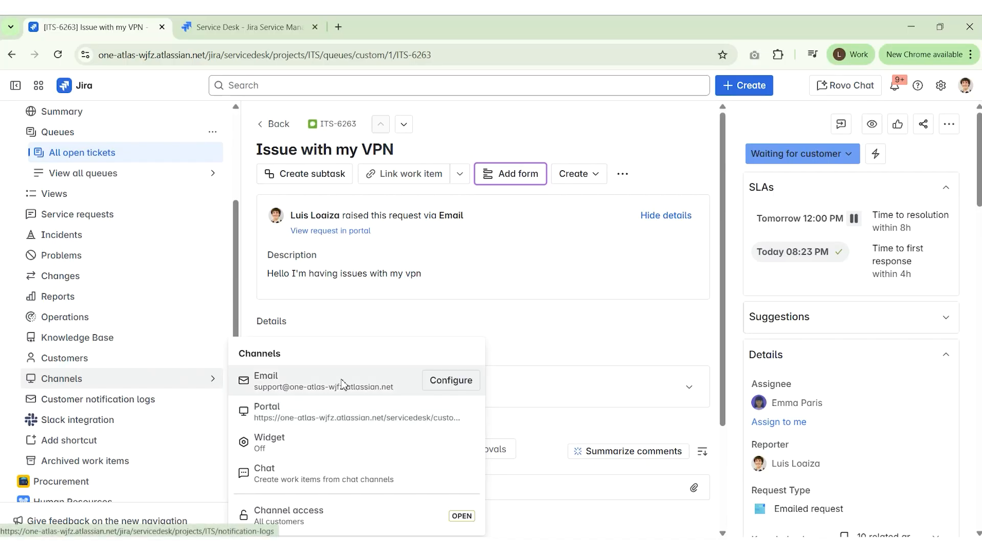
pyautogui.moveTo(329, 428)
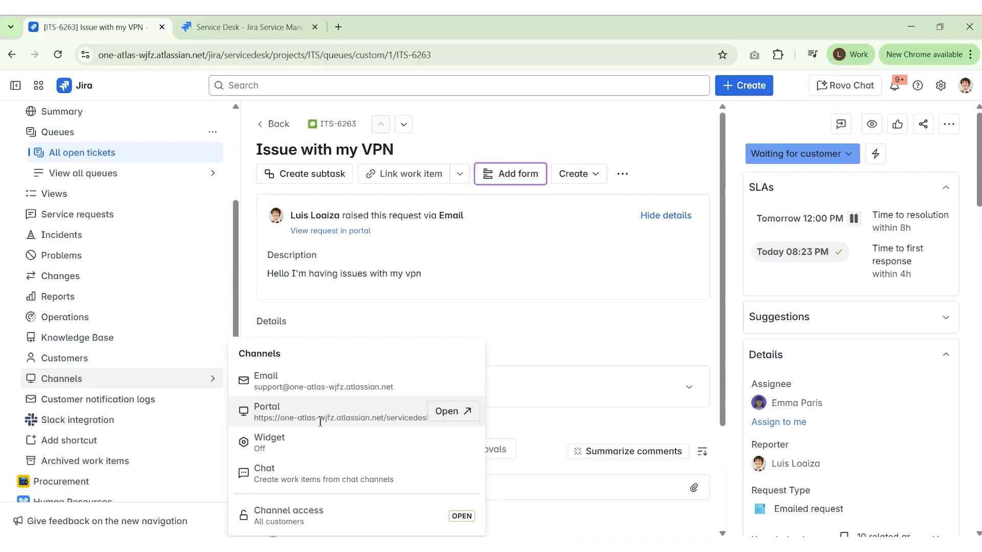
pyautogui.click(453, 411)
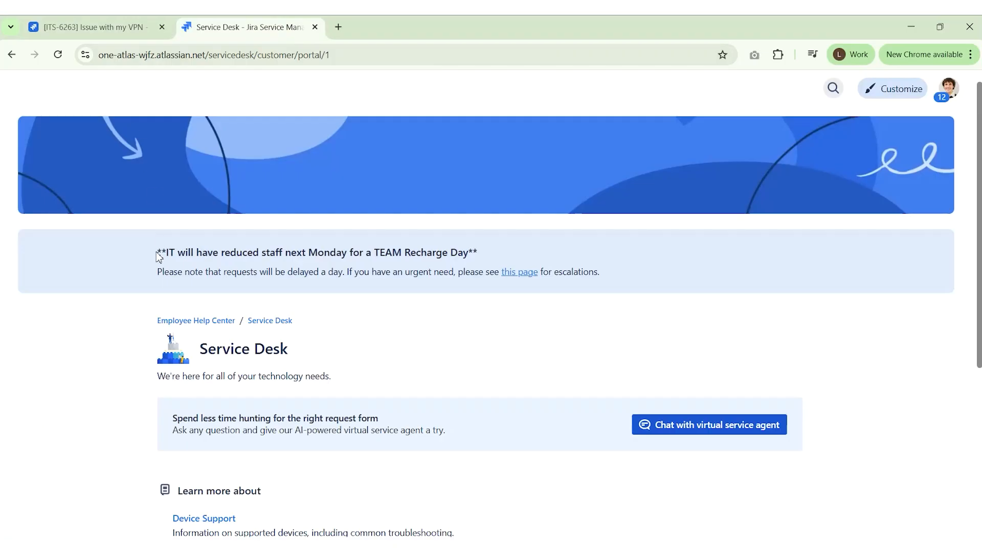
# Go up to the Employee Help Center and search it for 'notebook'
pyautogui.click(196, 323)
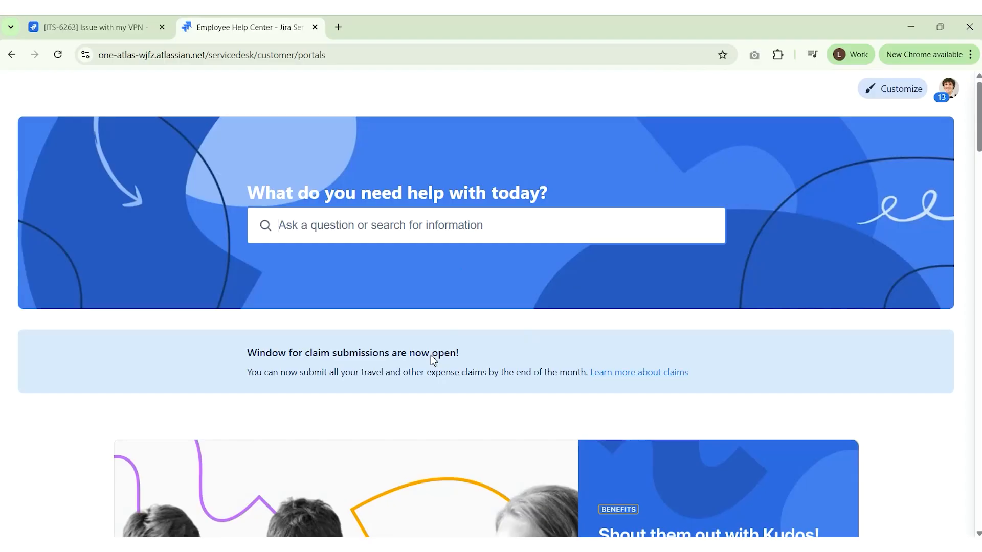
pyautogui.scroll(-1, 379, 389)
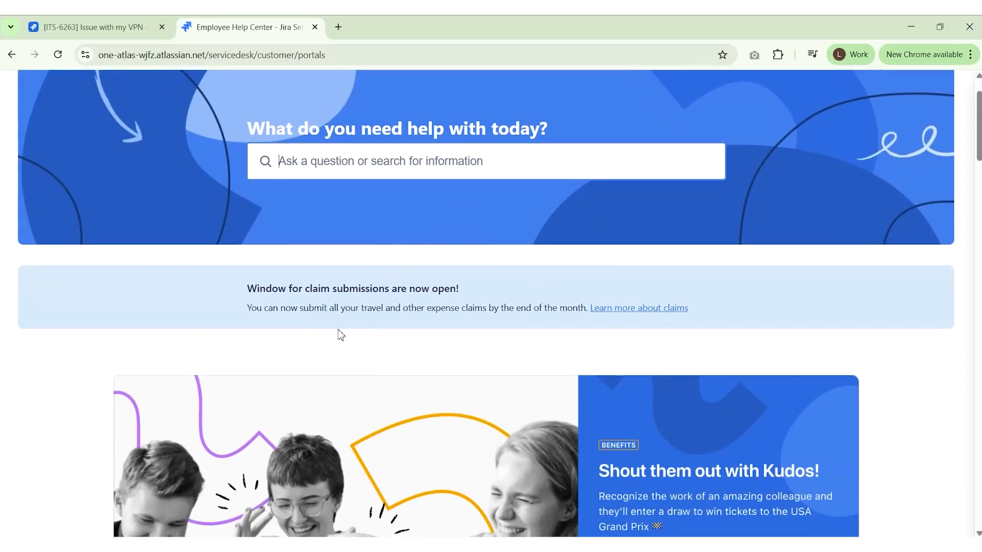
pyautogui.scroll(1, 547, 319)
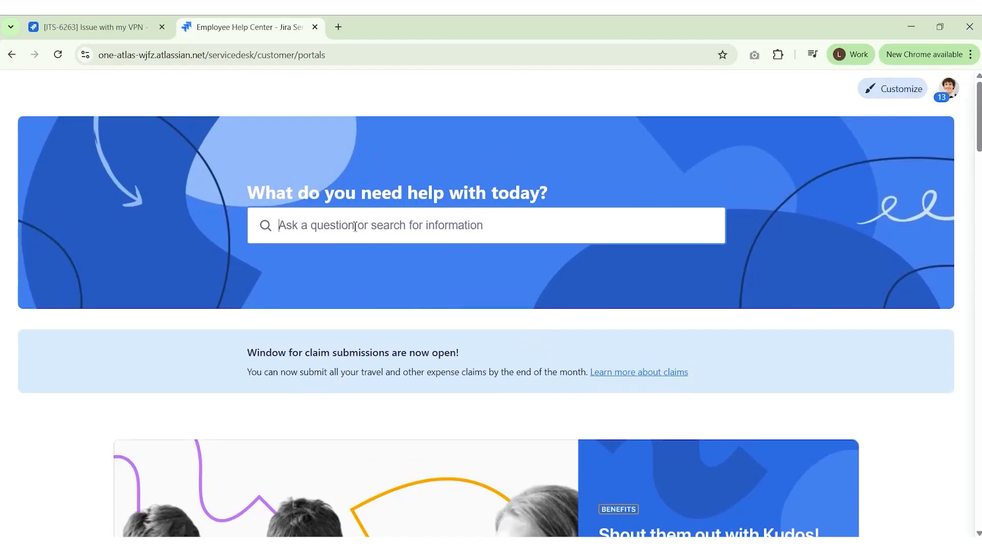
pyautogui.click(292, 226)
pyautogui.click(302, 229)
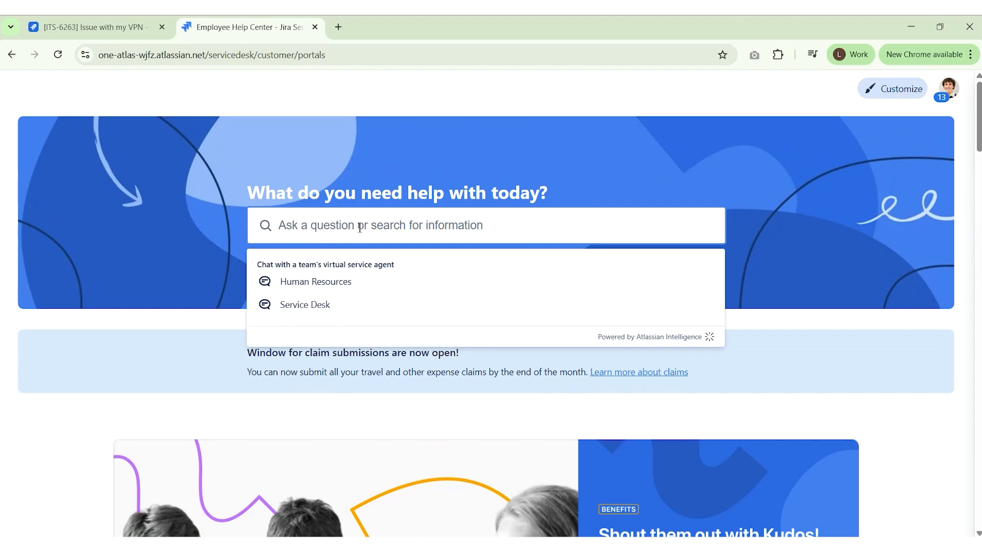
pyautogui.write('notebo')
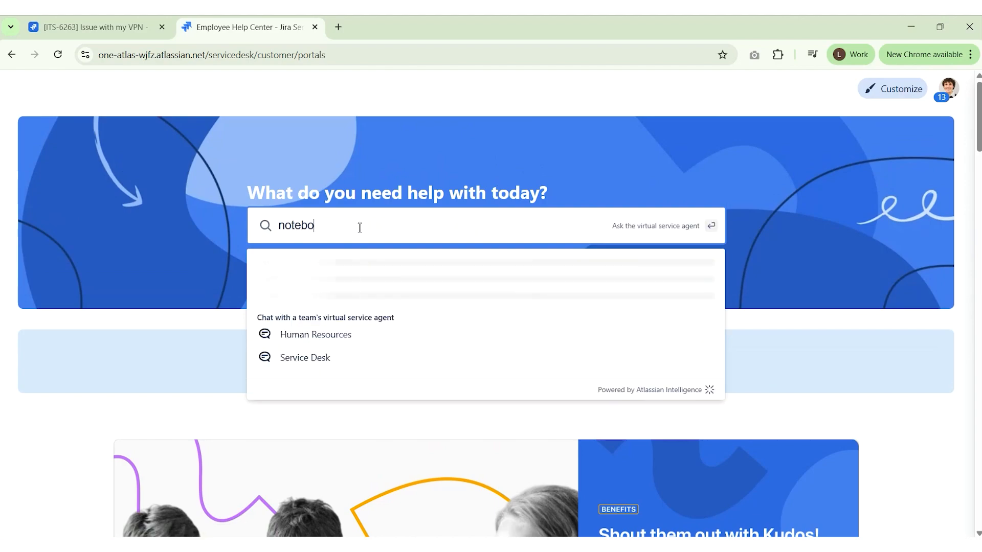
pyautogui.write('k')
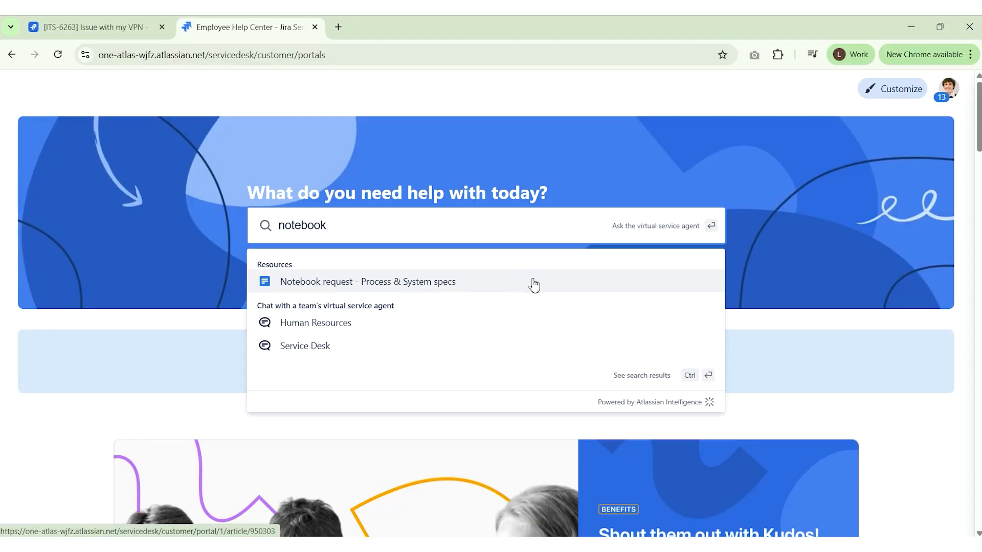
# Expand the Portals section to show the four extra portals, including Security Operations and Customer Support
pyautogui.scroll(-5, 156, 270)
pyautogui.scroll(-7, 805, 304)
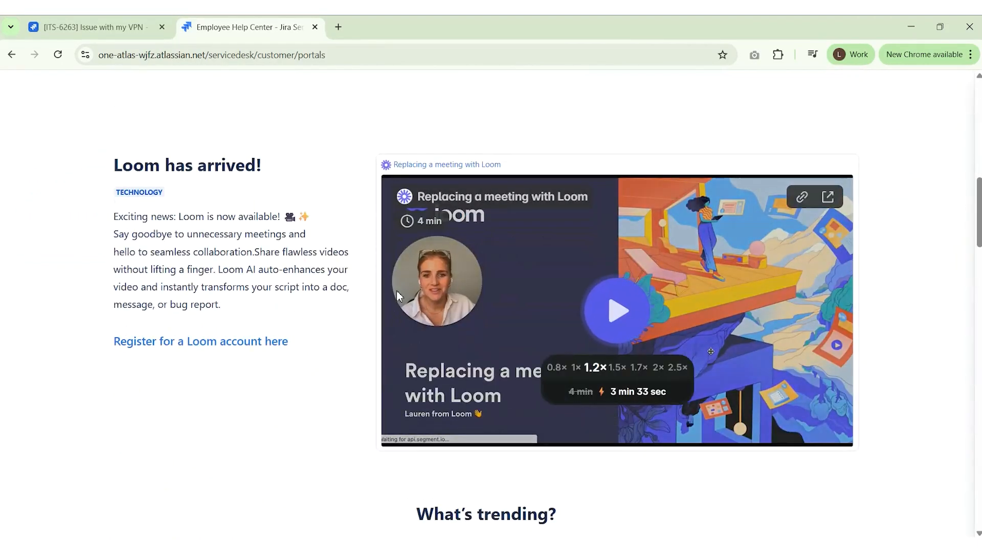
pyautogui.scroll(-3, 162, 294)
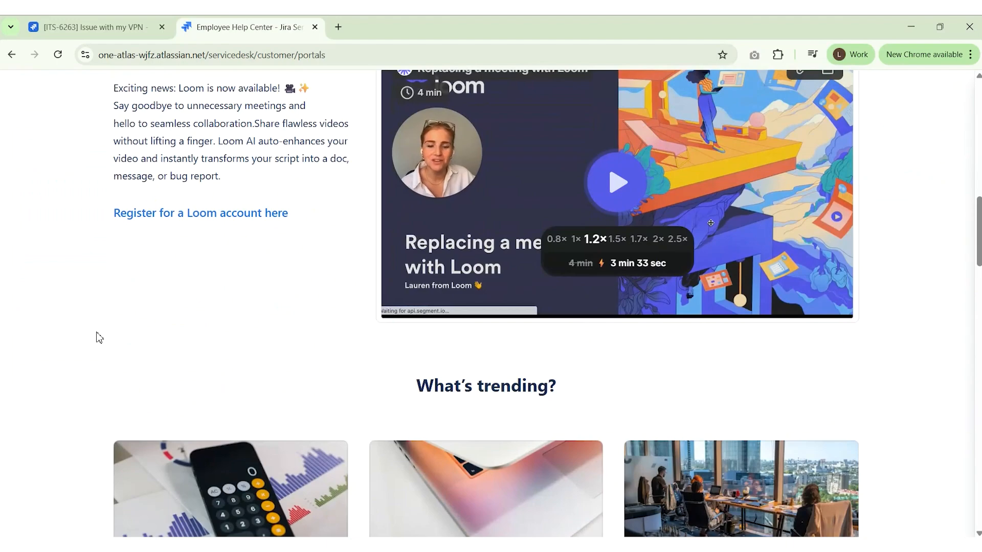
pyautogui.scroll(-6, 99, 338)
pyautogui.scroll(-7, 115, 265)
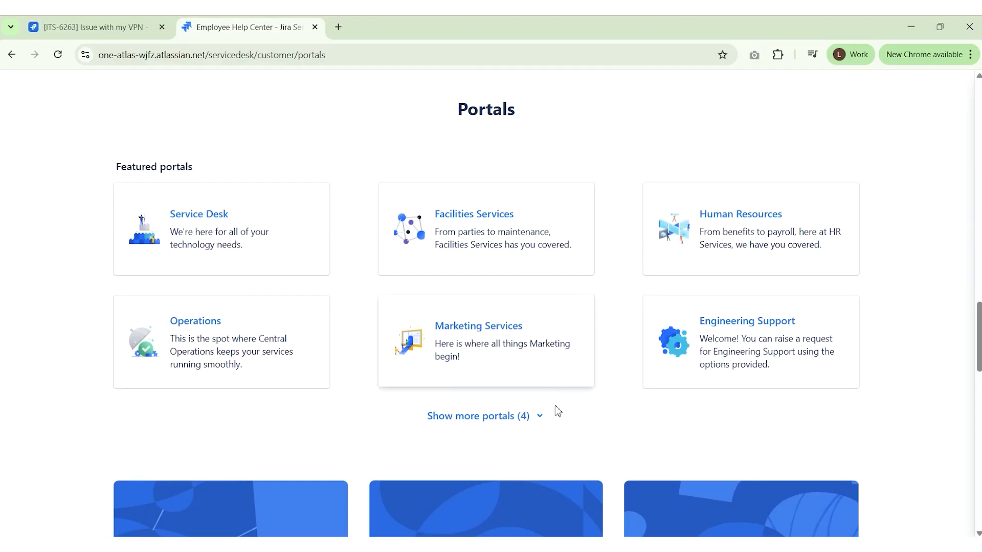
pyautogui.click(539, 416)
pyautogui.scroll(-2, 542, 394)
pyautogui.scroll(-1, 551, 372)
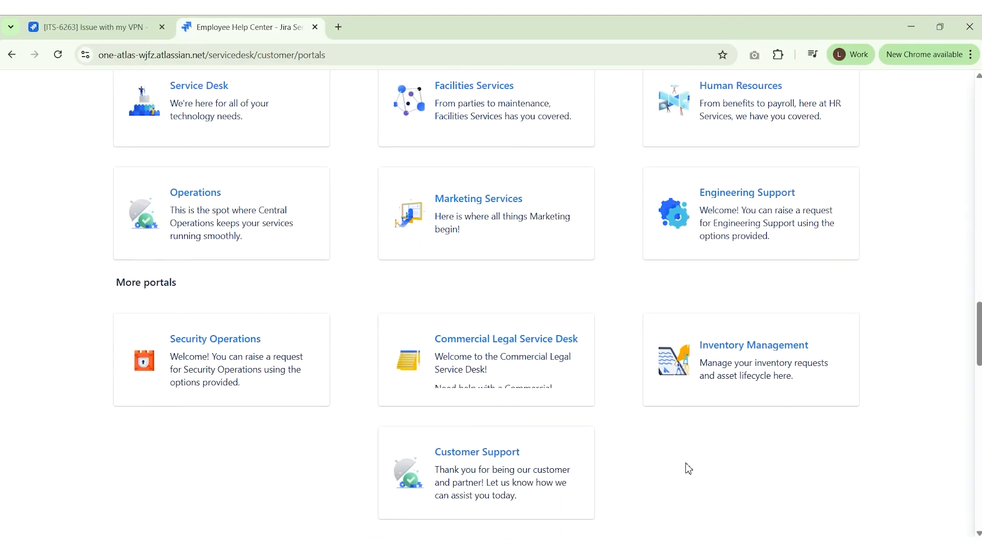
pyautogui.scroll(2, 689, 469)
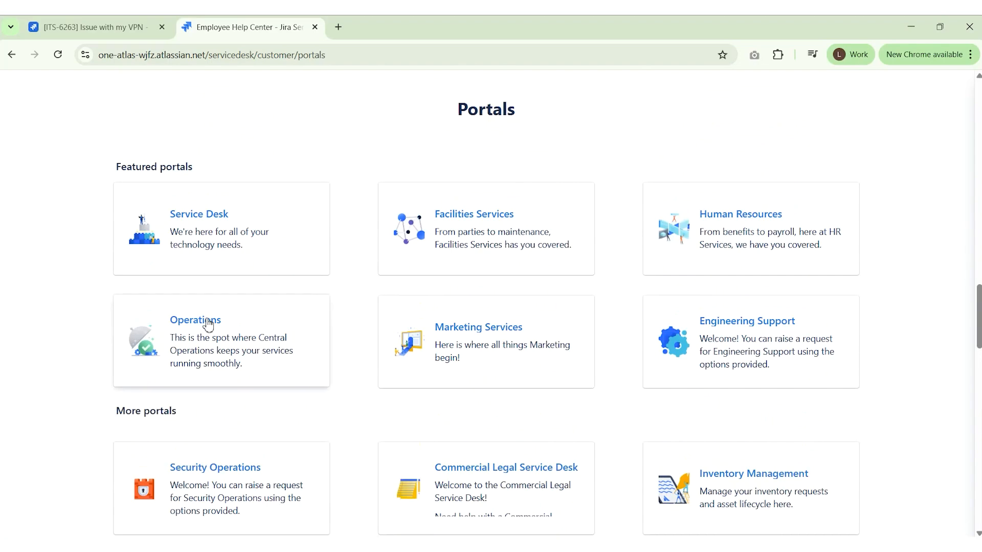
pyautogui.scroll(-2, 525, 403)
pyautogui.scroll(4, 548, 403)
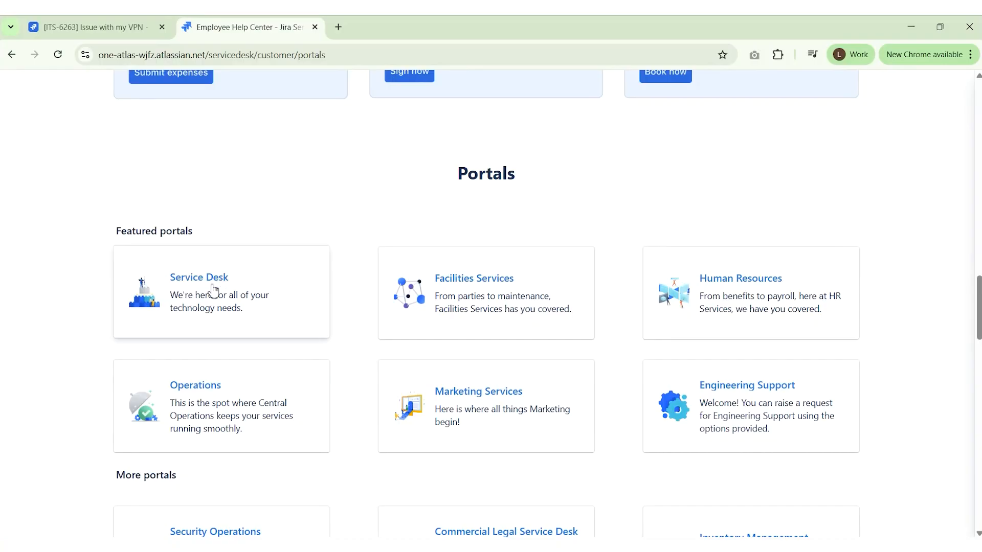
# Open the Service Desk portal's Common Requests group with its seven request types
pyautogui.click(213, 279)
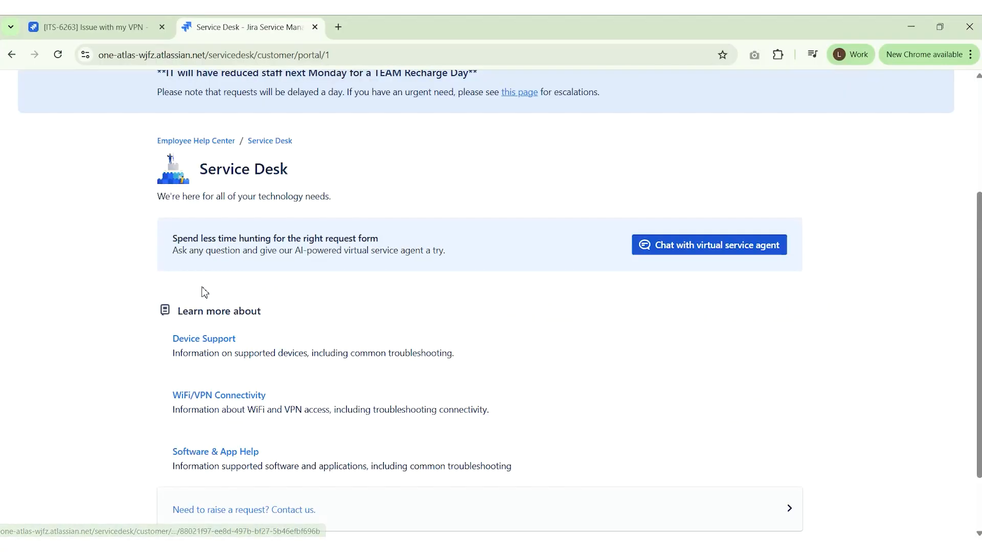
pyautogui.scroll(-2, 113, 287)
pyautogui.scroll(-1, 113, 287)
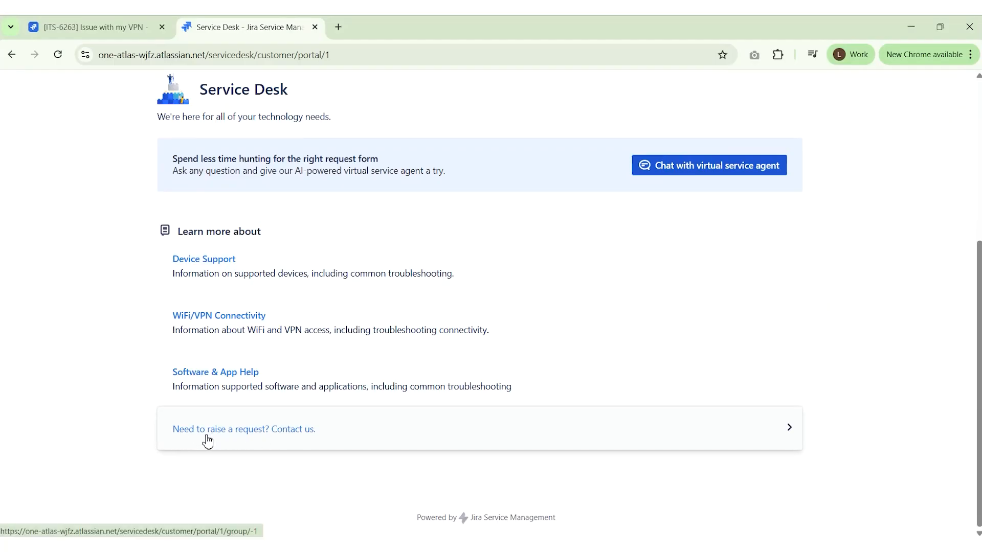
pyautogui.click(237, 430)
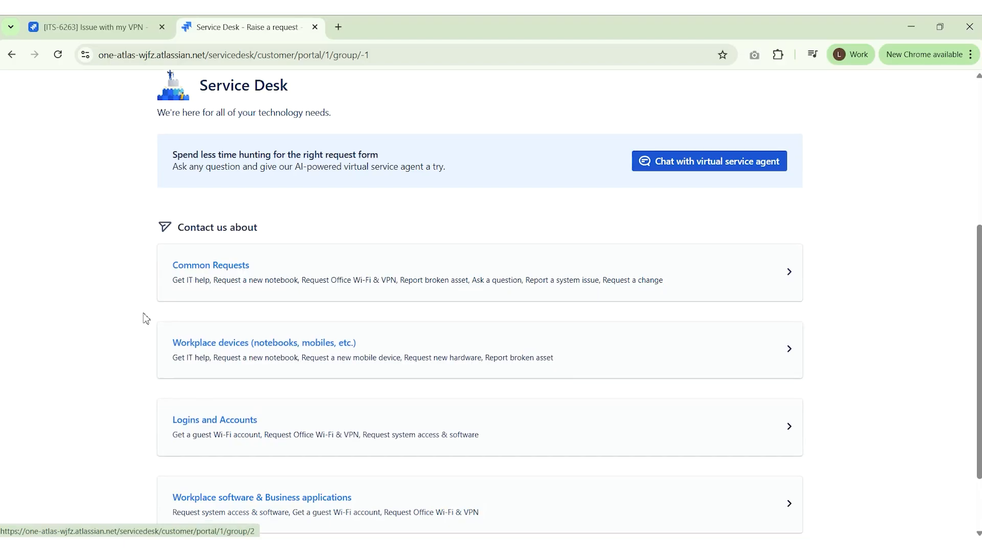
pyautogui.scroll(-2, 203, 305)
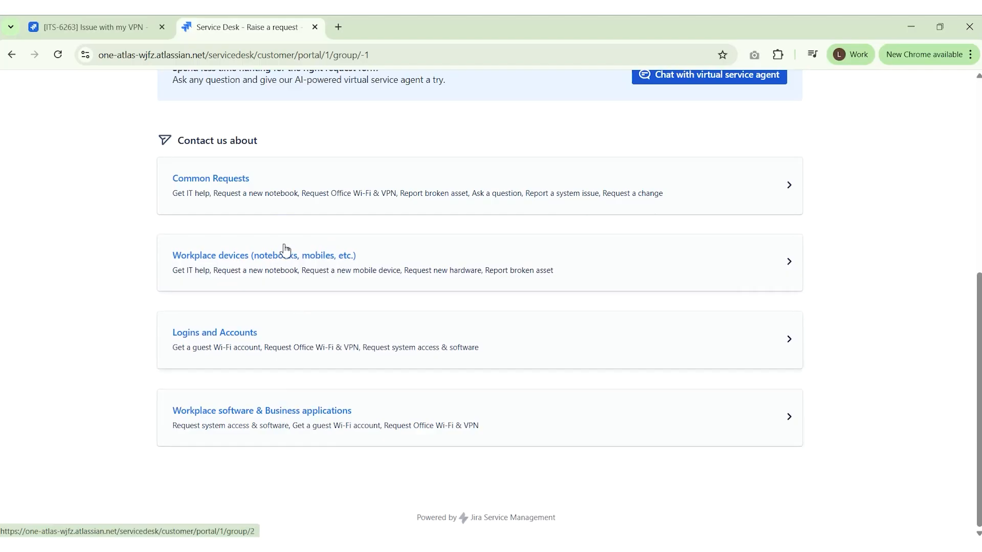
pyautogui.click(398, 176)
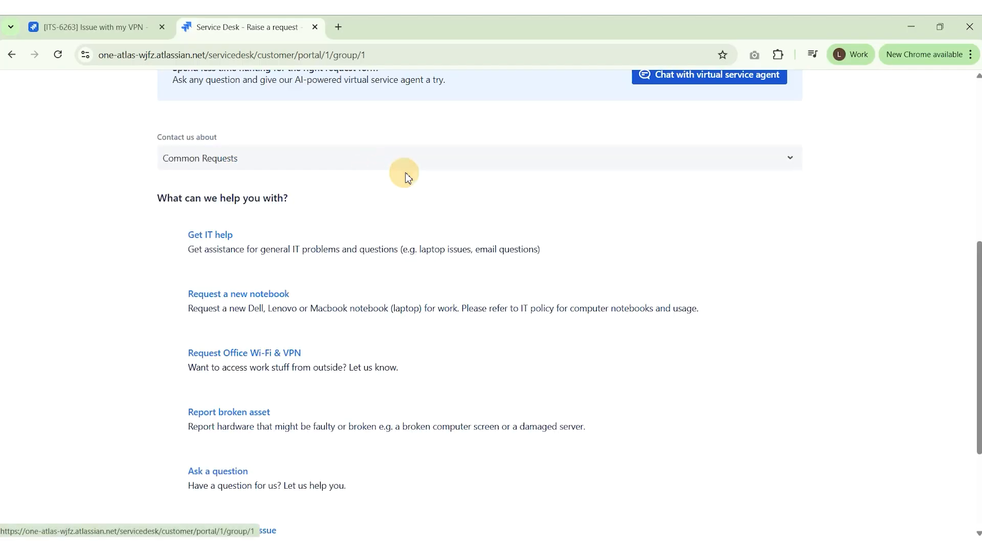
pyautogui.scroll(-2, 327, 202)
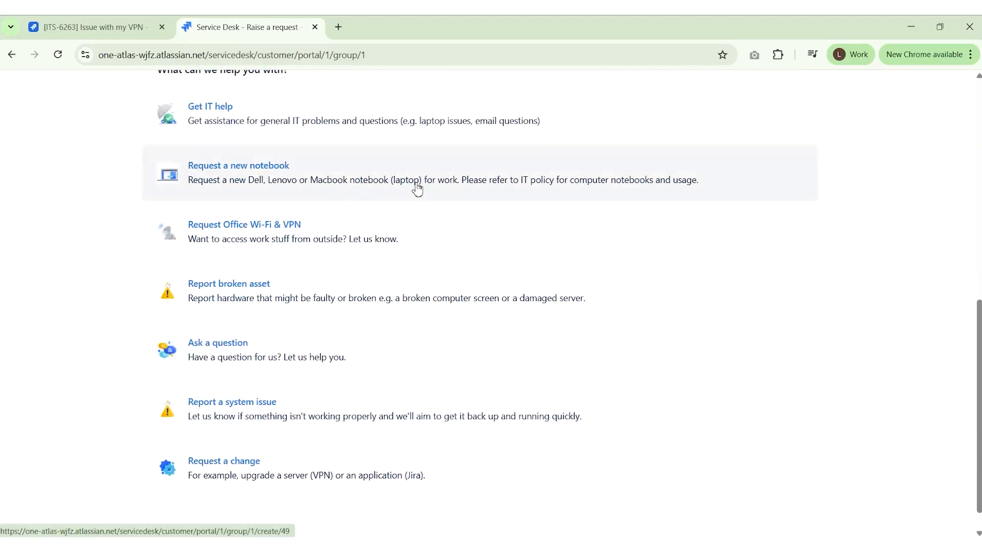
# Start an Ask a question request summarized 'Need to know how to request new software for my laptop'
pyautogui.click(230, 345)
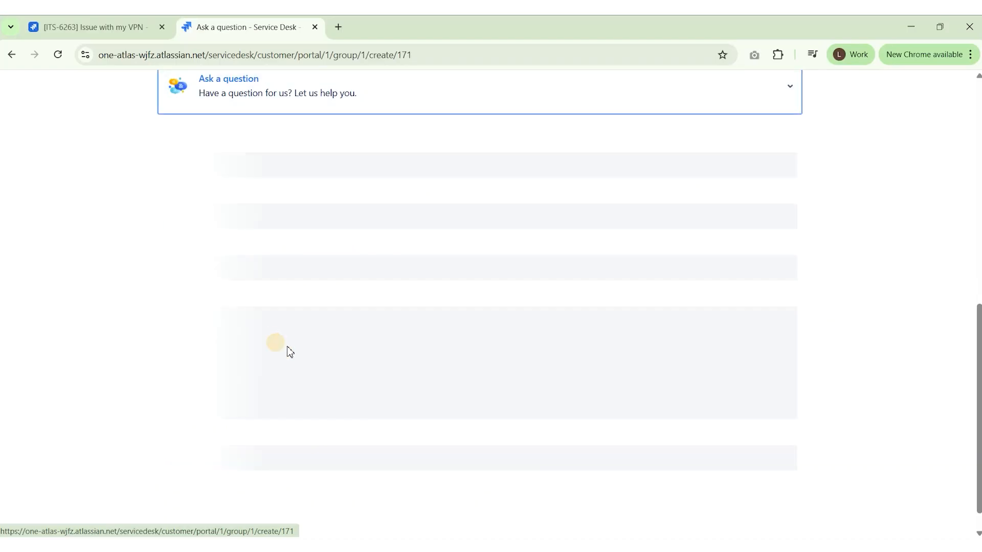
pyautogui.click(204, 239)
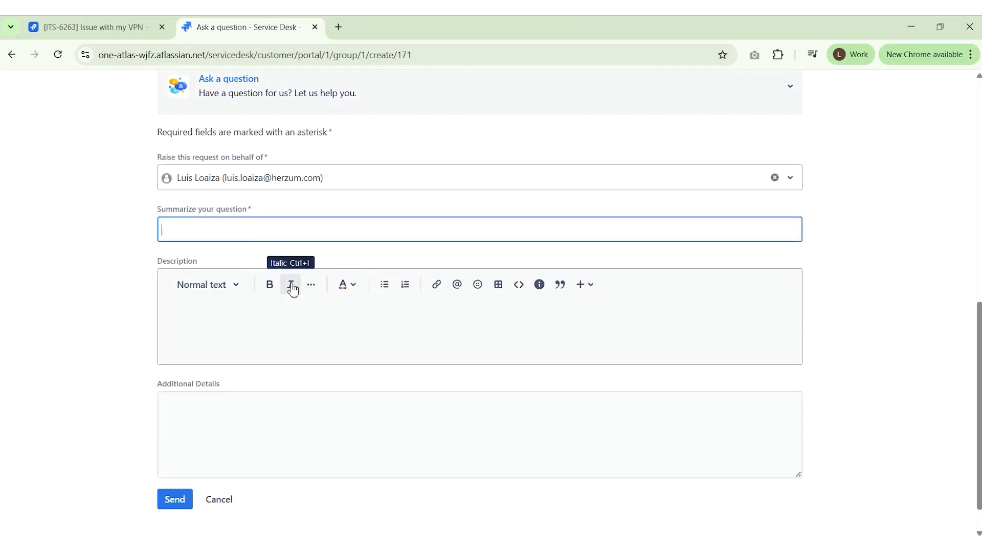
pyautogui.write('Need')
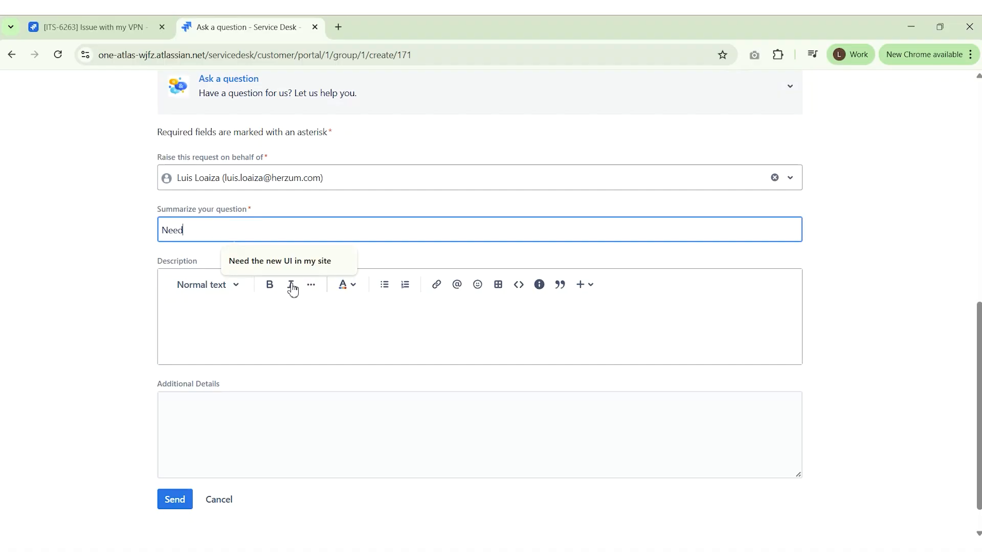
pyautogui.write(' to know ho')
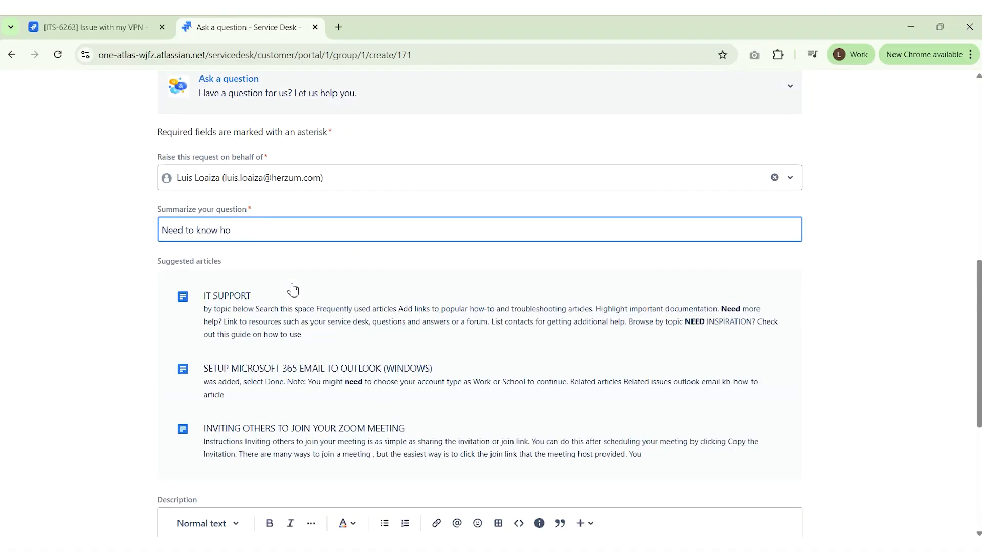
pyautogui.write('w to a')
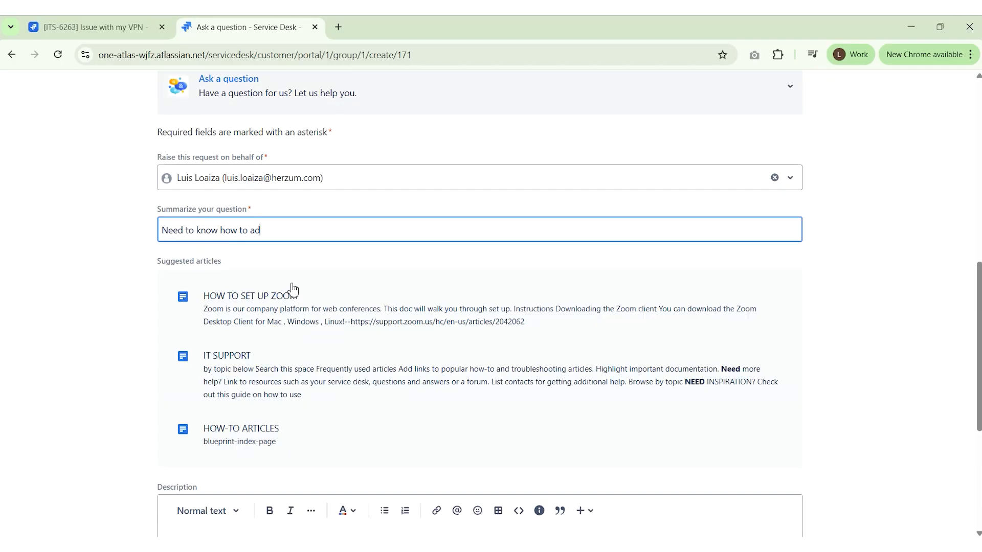
pyautogui.write('d')
pyautogui.press('BackSpace')
pyautogui.press('BackSpace')
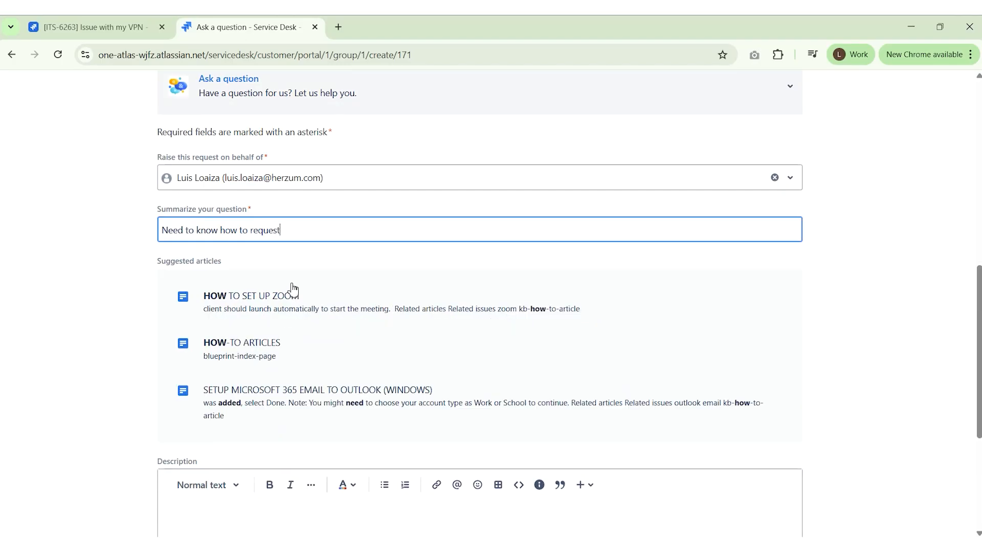
pyautogui.write('request new software for my laptop')
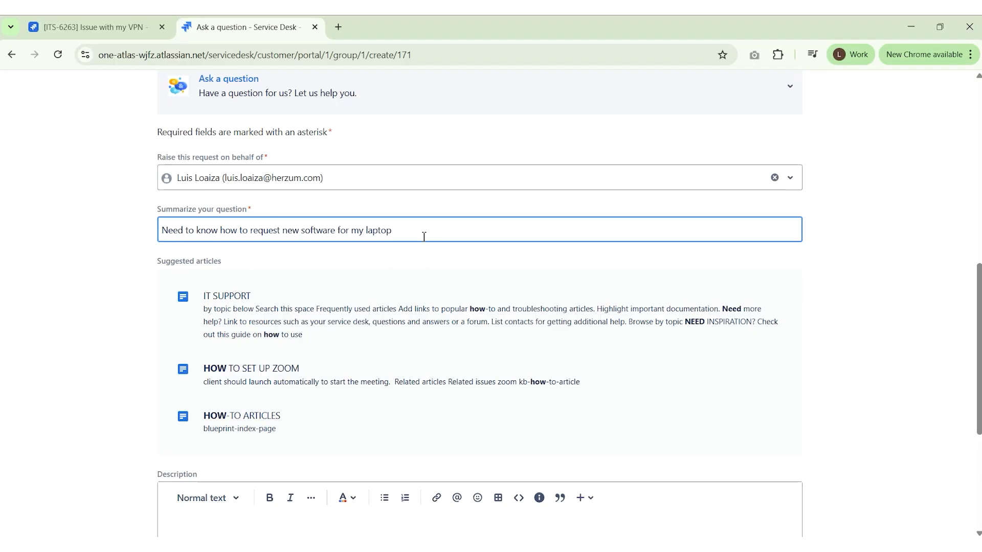
pyautogui.scroll(-1, 287, 250)
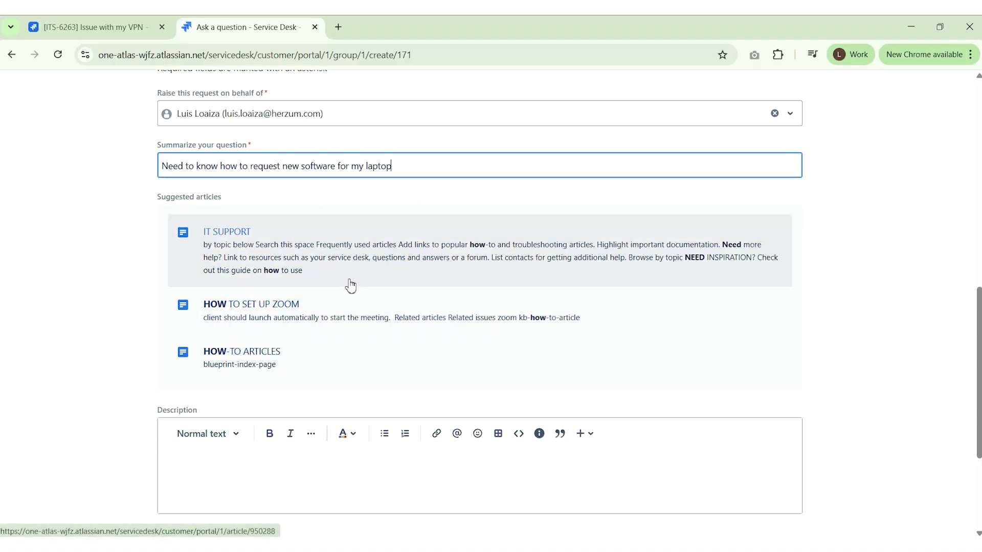
pyautogui.rightClick(229, 233)
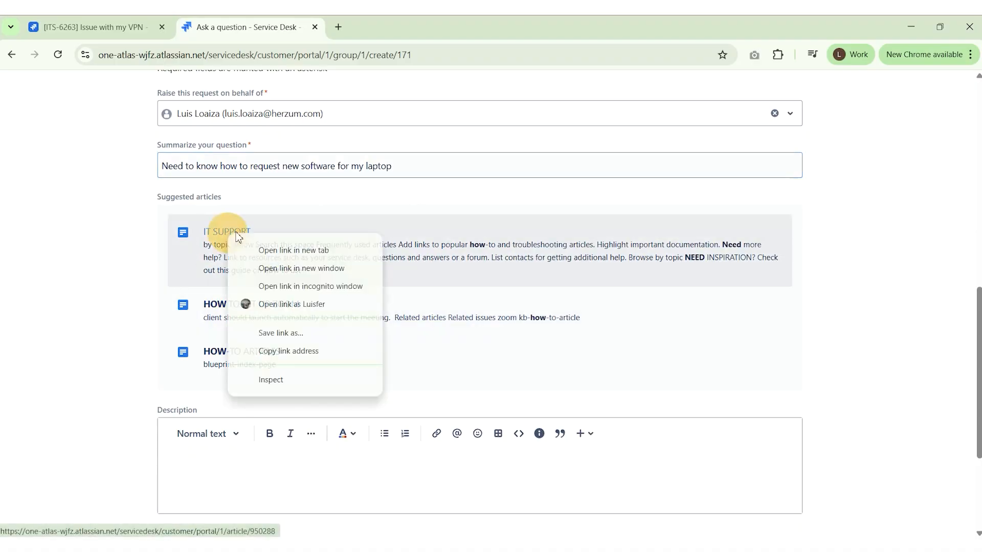
# Open the suggested IT SUPPORT article in a new tab
pyautogui.click(289, 250)
pyautogui.click(397, 26)
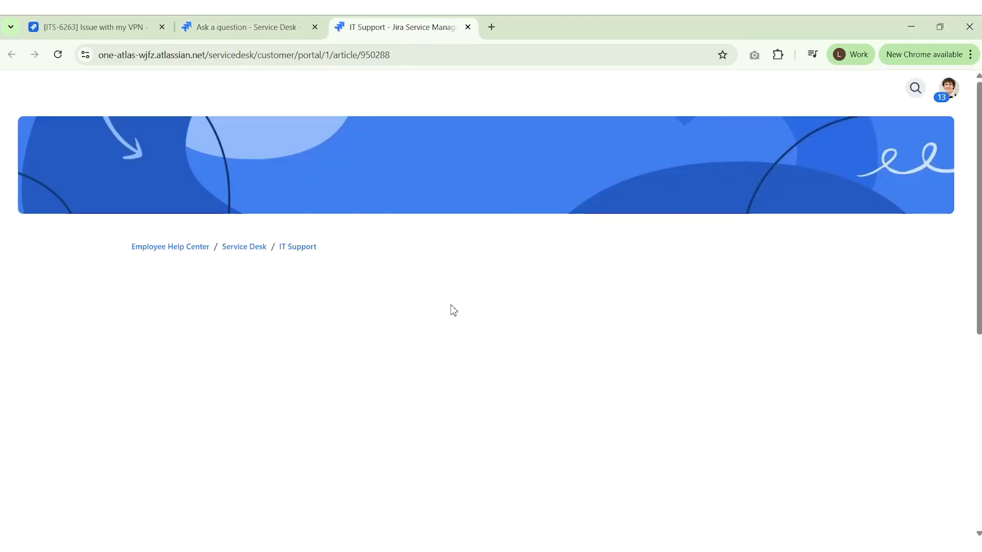
pyautogui.scroll(-10, 531, 274)
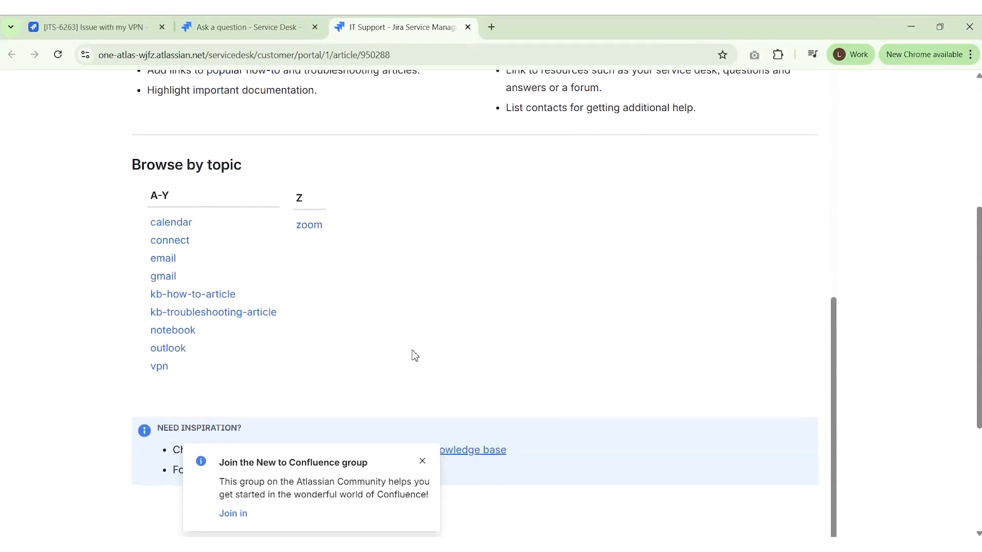
pyautogui.scroll(10, 360, 322)
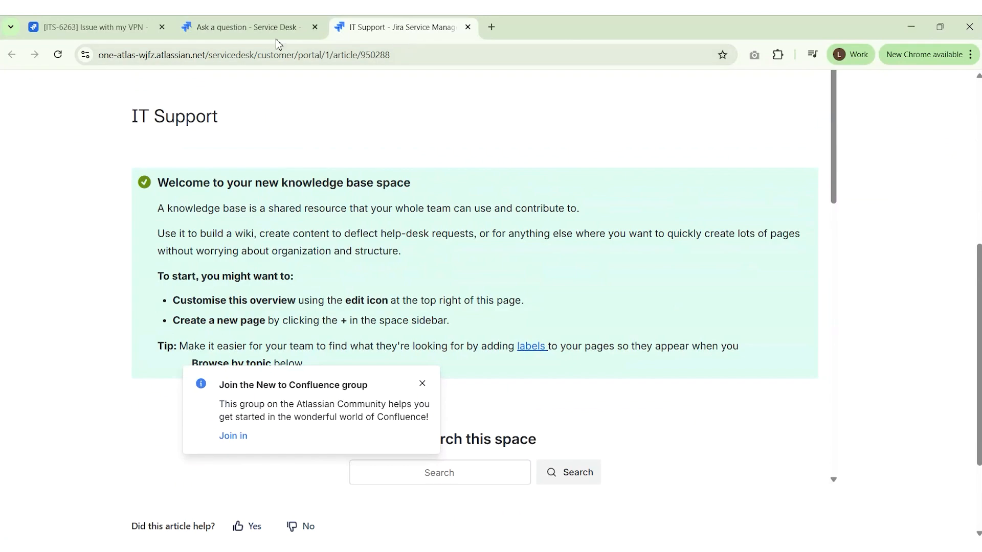
# Paste the summary into the Description and send the question, creating ITS-6264
pyautogui.click(241, 28)
pyautogui.scroll(-3, 123, 343)
pyautogui.click(207, 341)
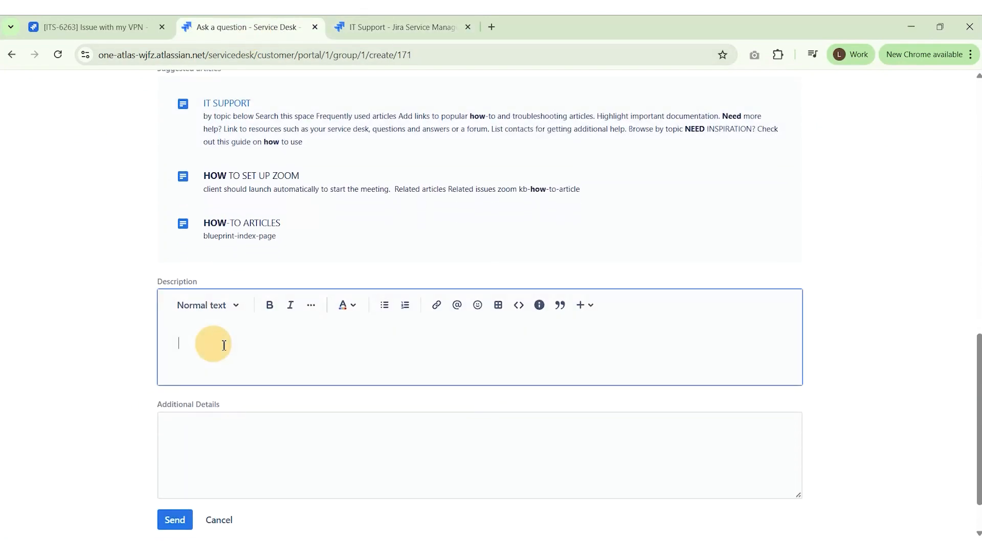
pyautogui.scroll(4, 241, 287)
pyautogui.tripleClick(246, 230)
pyautogui.hotkey('ctrl', 'c')
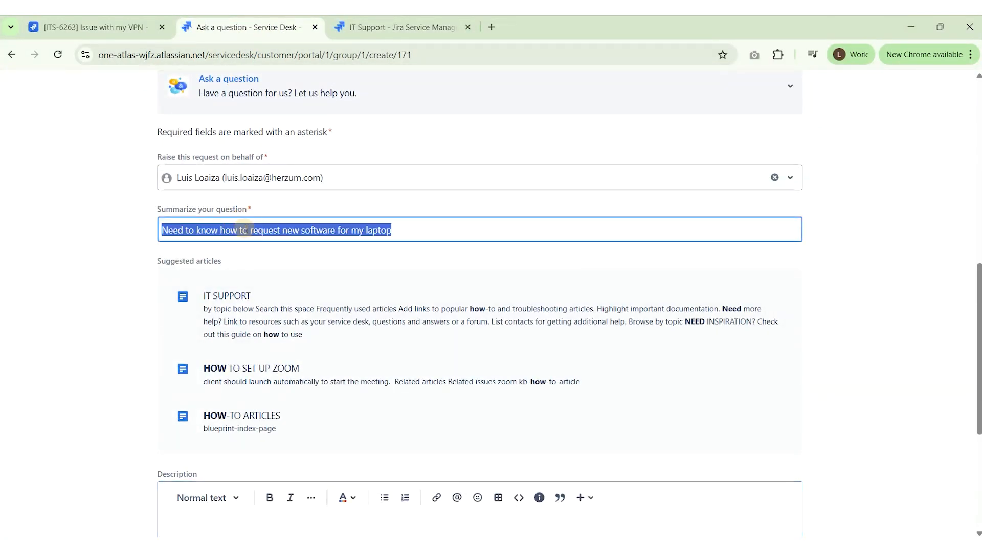
pyautogui.scroll(-4, 200, 365)
pyautogui.click(197, 333)
pyautogui.hotkey('ctrl', 'v')
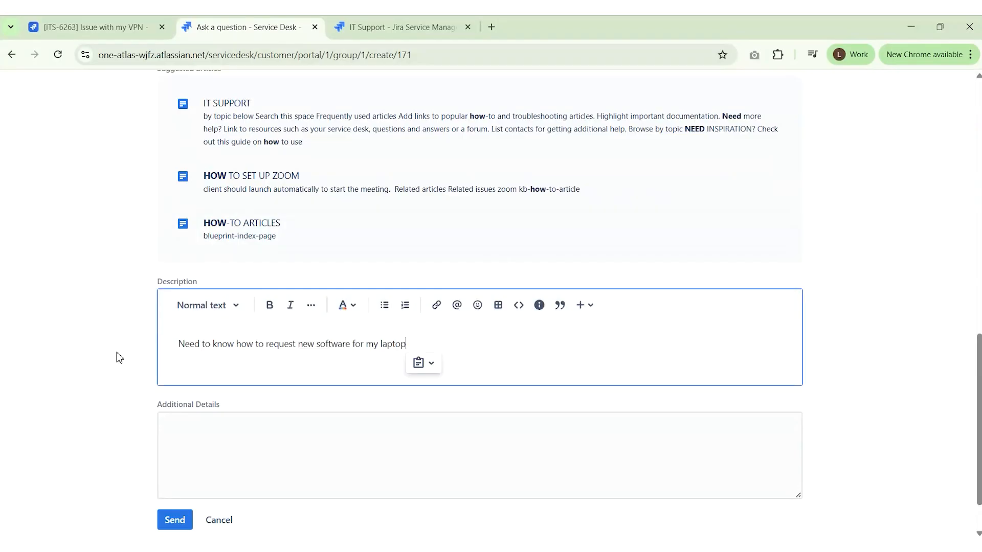
pyautogui.scroll(-1, 133, 312)
pyautogui.click(177, 466)
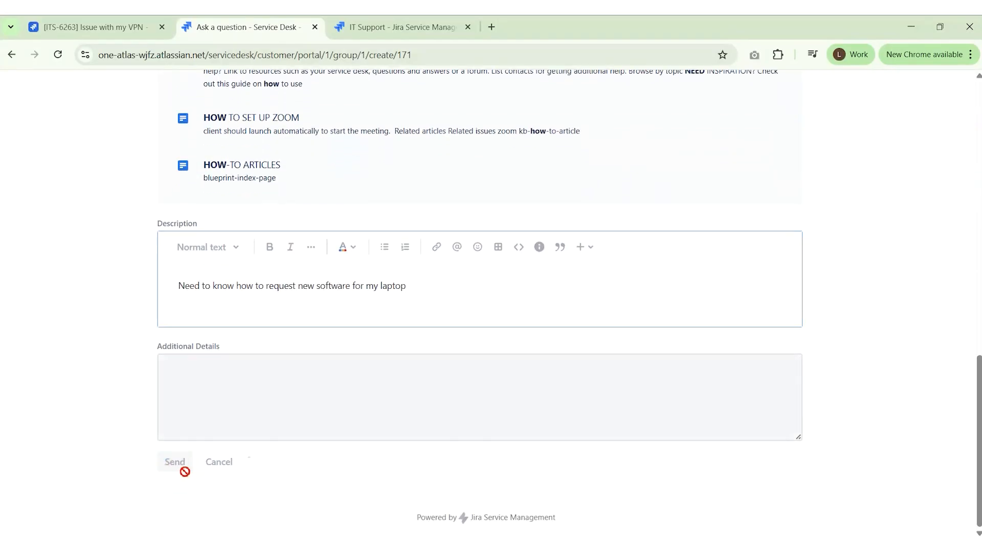
pyautogui.scroll(-2, 214, 433)
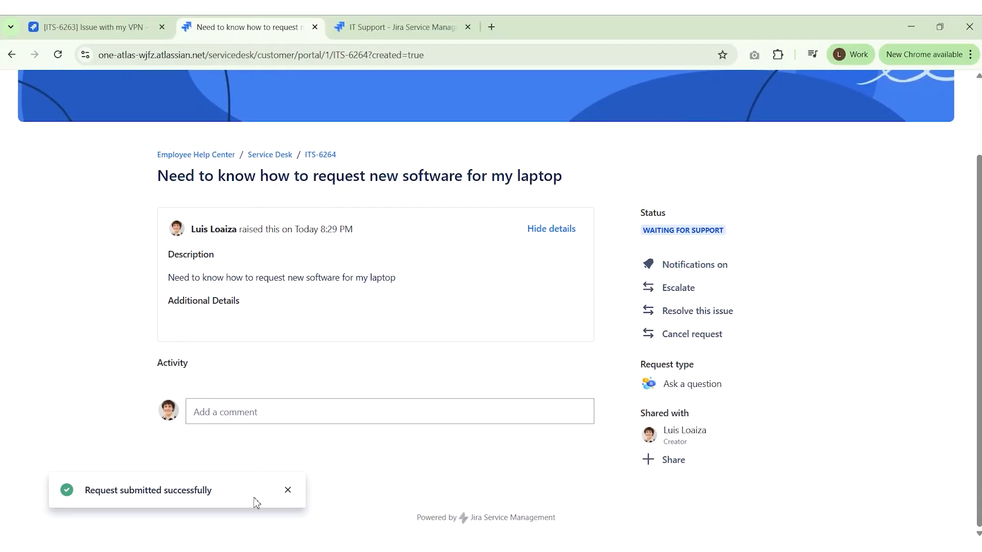
pyautogui.click(288, 491)
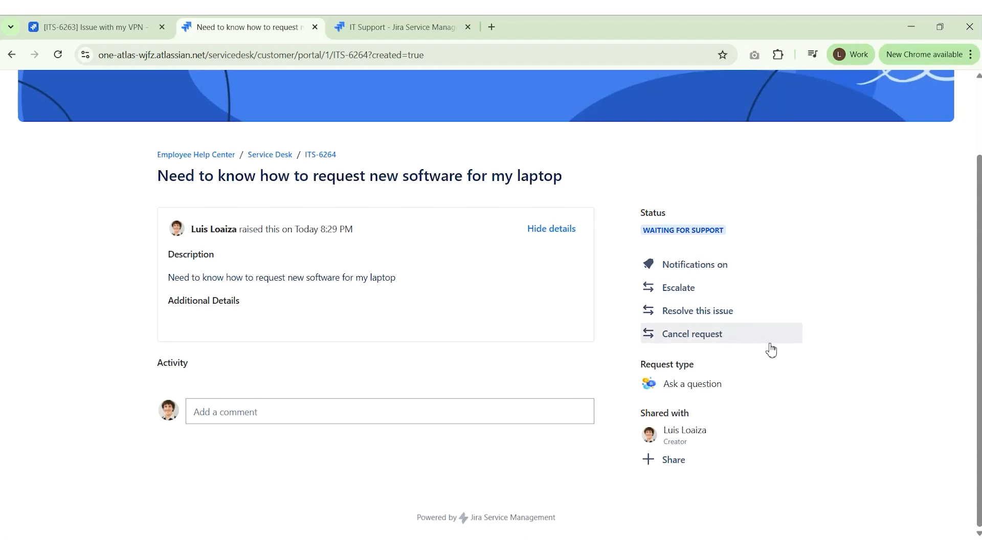
pyautogui.moveTo(715, 231); pyautogui.dragTo(662, 231)
pyautogui.click(588, 300)
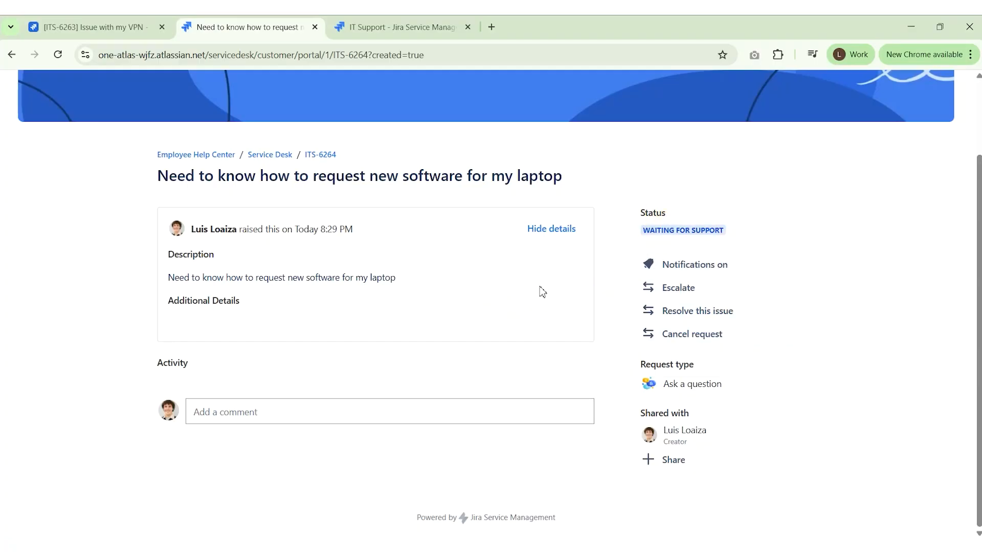
pyautogui.scroll(2, 627, 329)
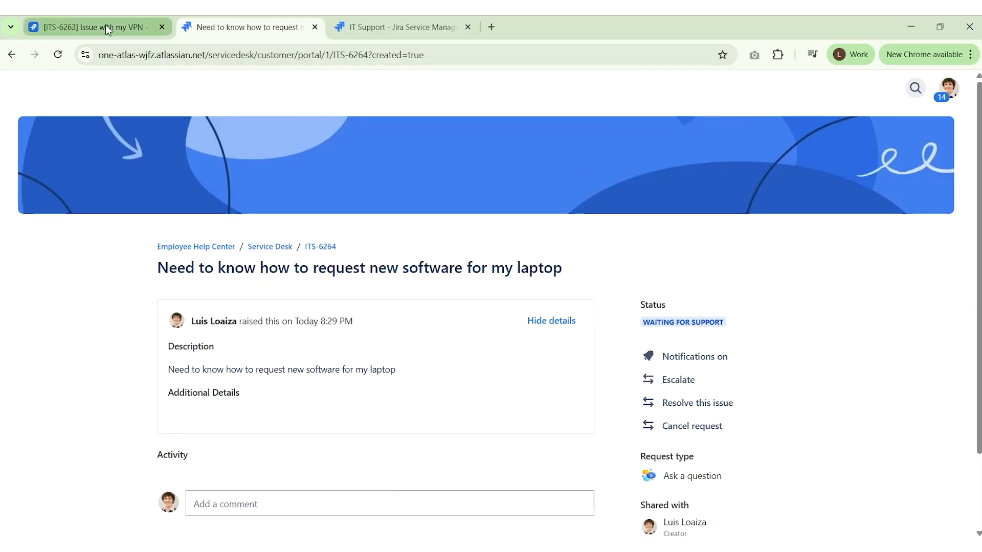
# Switch IT Support's Widget channel to the Virtual service agent experience
pyautogui.click(137, 27)
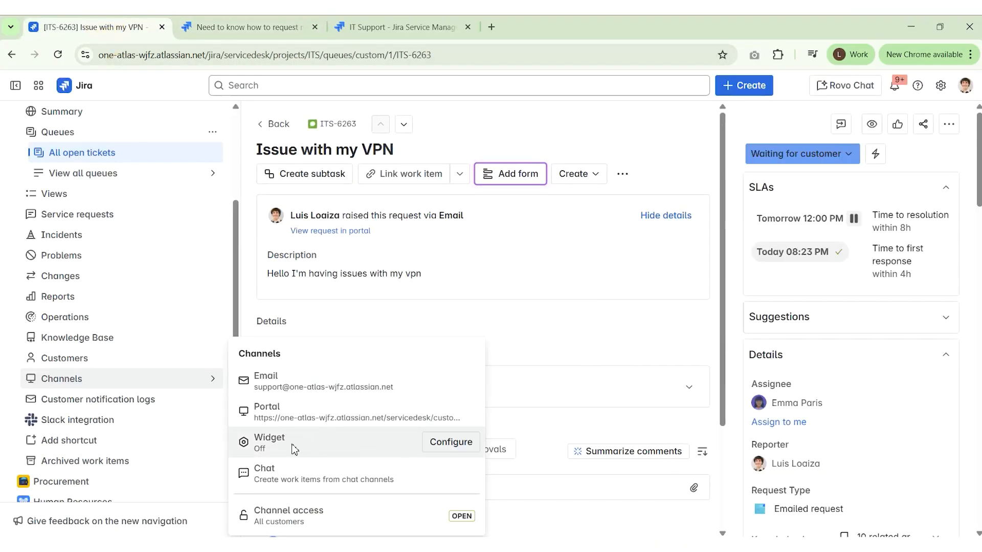
pyautogui.click(450, 445)
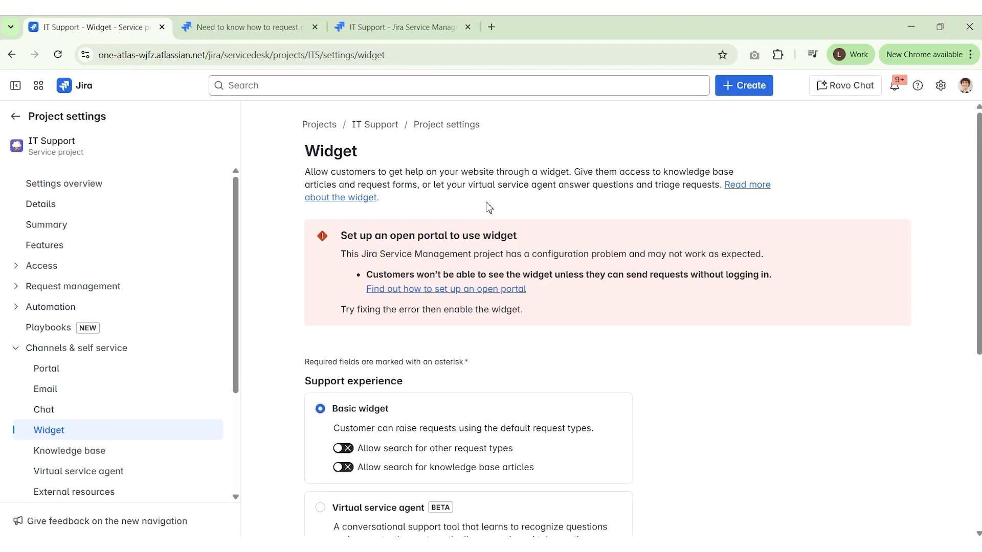
pyautogui.scroll(-5, 501, 231)
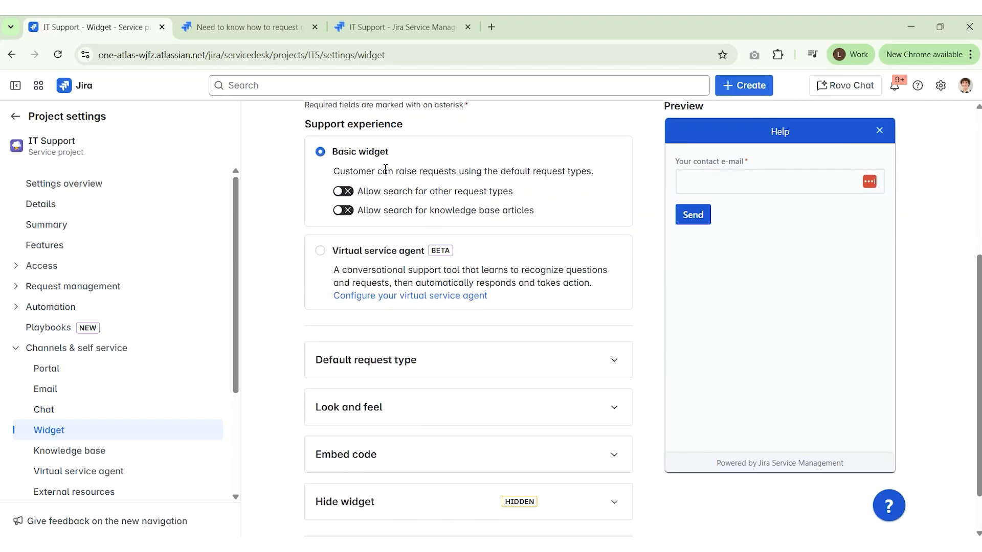
pyautogui.click(319, 252)
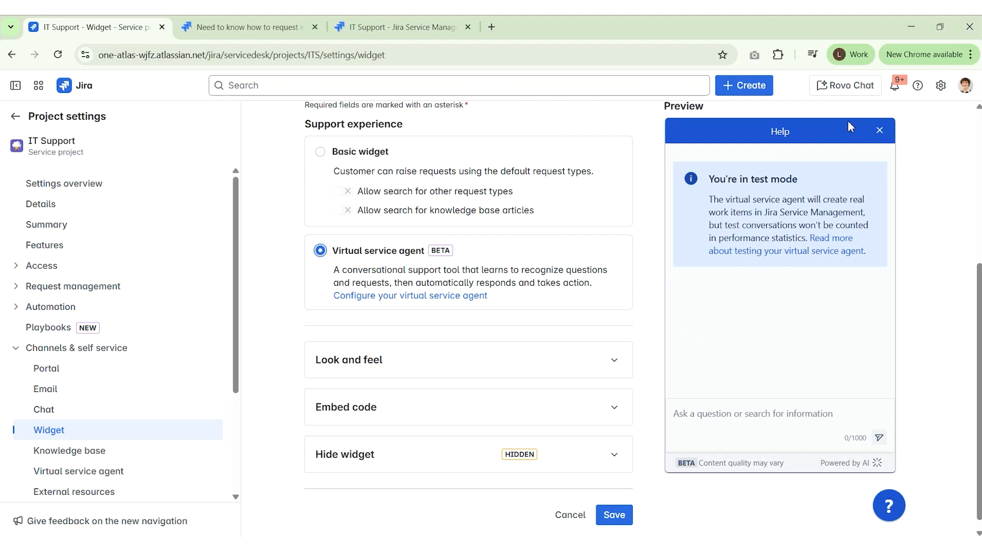
# Expand and select the widget's embed code, then return to request ITS-6264
pyautogui.scroll(-1, 440, 358)
pyautogui.click(618, 397)
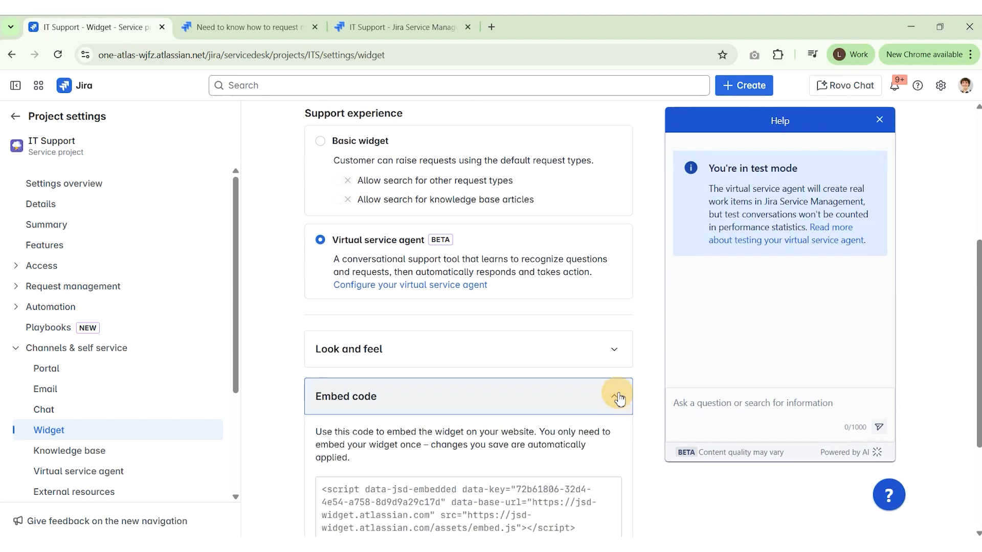
pyautogui.scroll(-3, 562, 389)
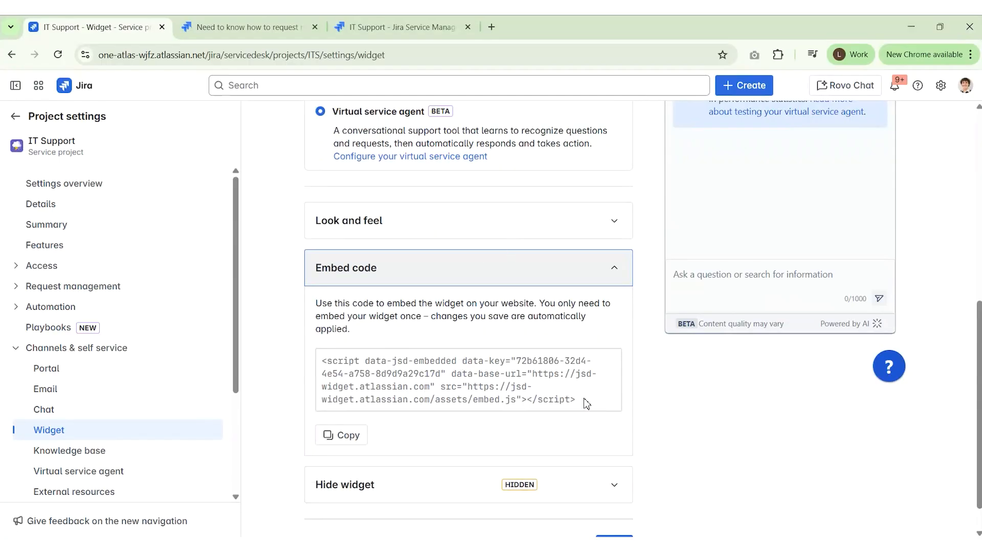
pyautogui.moveTo(586, 402); pyautogui.dragTo(320, 360)
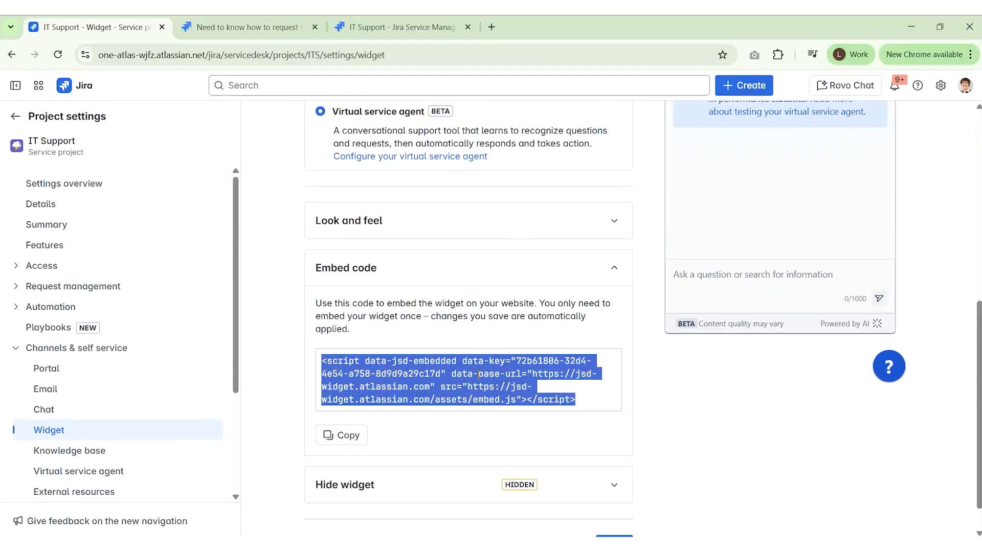
pyautogui.scroll(4, 691, 374)
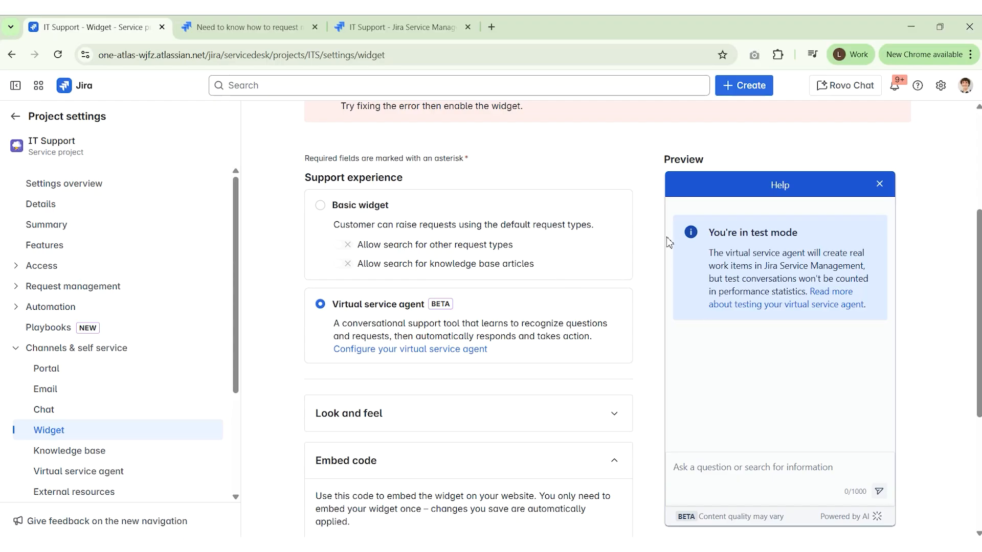
pyautogui.click(253, 32)
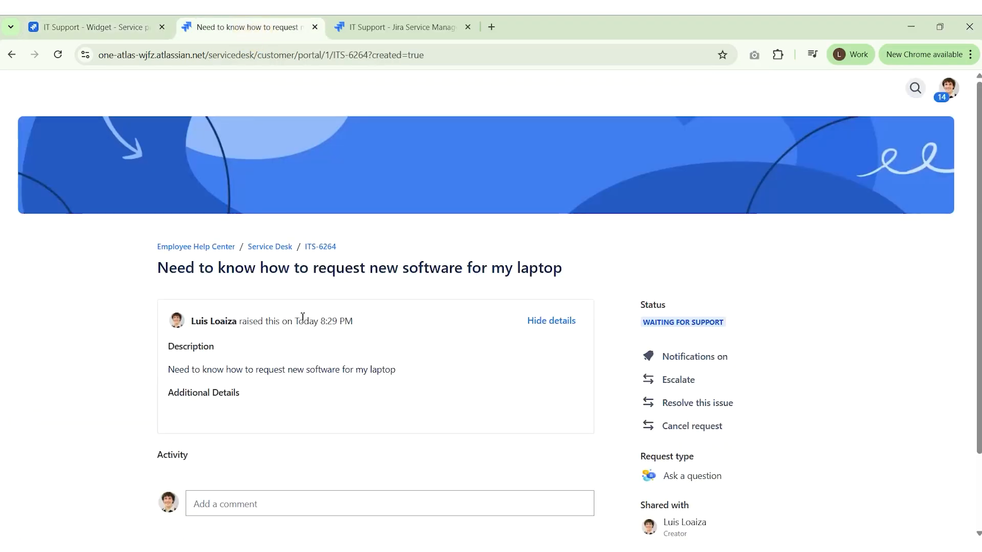
# Go to the Service Desk portal and start a chat with the virtual service agent
pyautogui.scroll(-1, 492, 317)
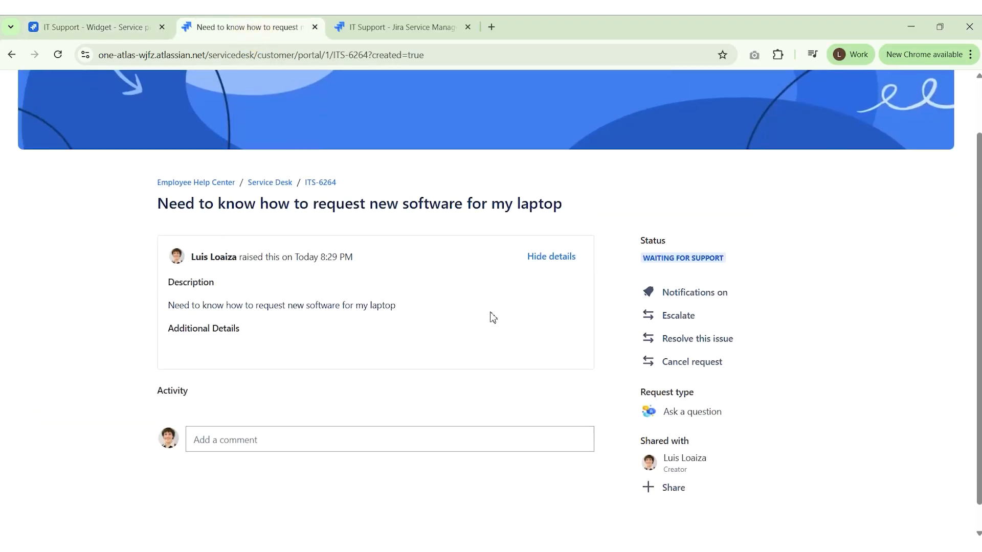
pyautogui.click(279, 183)
pyautogui.scroll(-1, 539, 274)
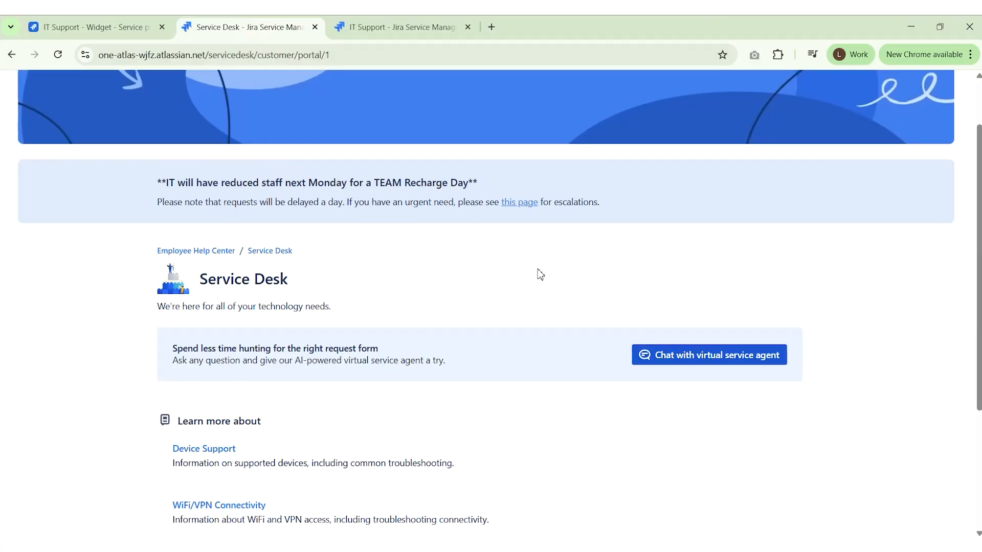
pyautogui.click(737, 299)
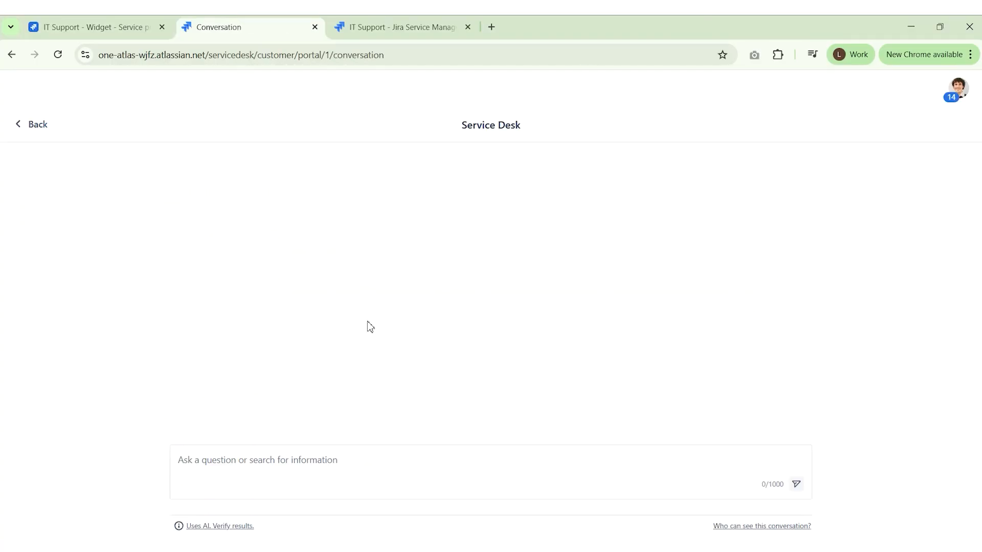
# Ask the agent 'I need a new laptop' and highlight the suggested MacBook model
pyautogui.click(257, 462)
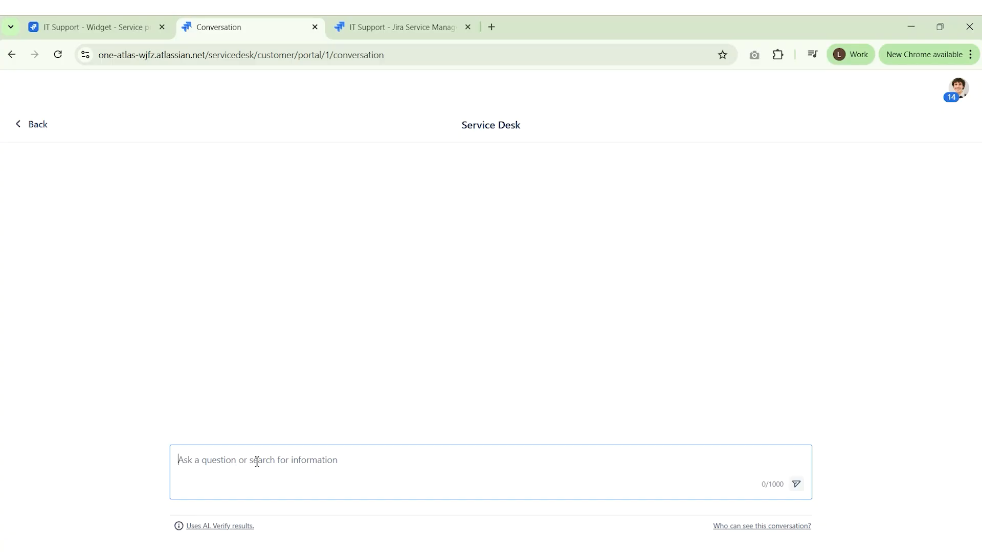
pyautogui.write('I need a new laptop')
pyautogui.press('Return')
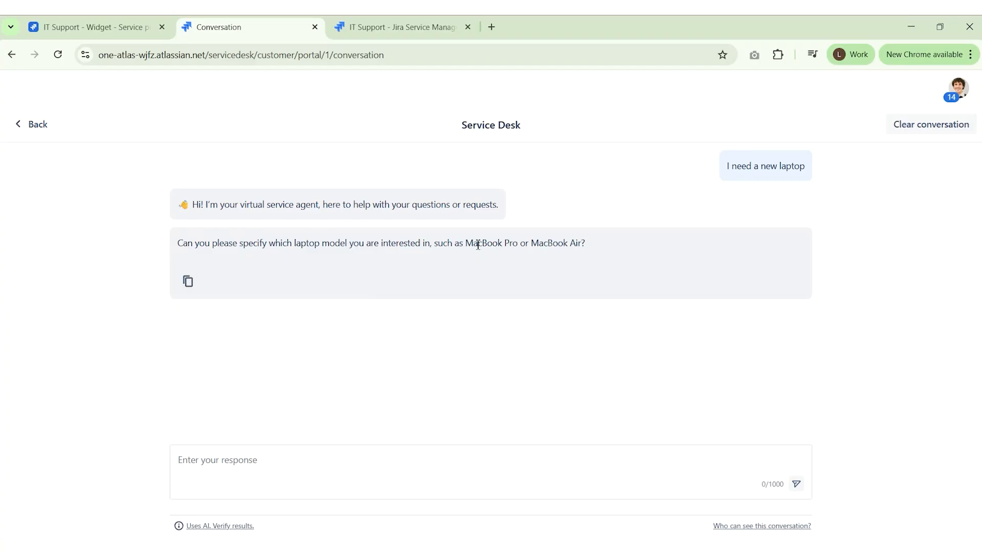
pyautogui.moveTo(473, 244); pyautogui.dragTo(518, 244)
pyautogui.hotkey('ctrl', 'c')
# Reply to the virtual agent with 'I need a MacBook Pro'
pyautogui.click(553, 243)
pyautogui.click(209, 455)
pyautogui.write('I need a')
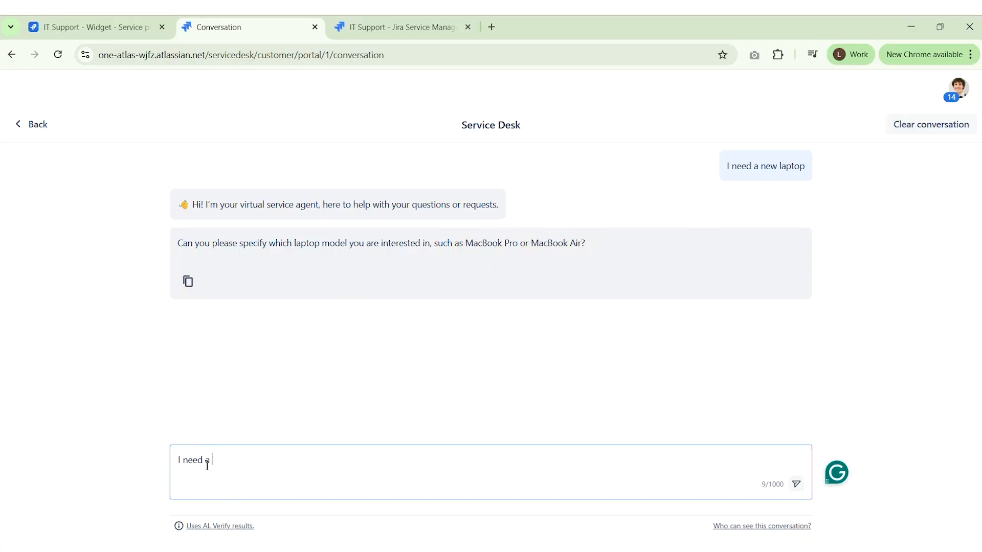
pyautogui.hotkey('ctrl', 'v')
pyautogui.press('Return')
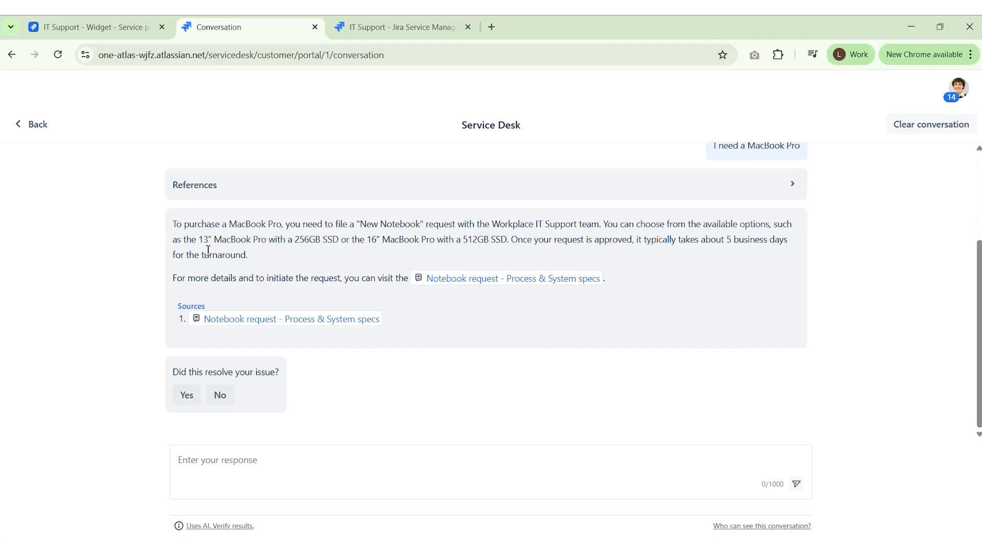
# Answer No, ask 'I need to talk to an agent', and have it raise a request
pyautogui.moveTo(535, 283)
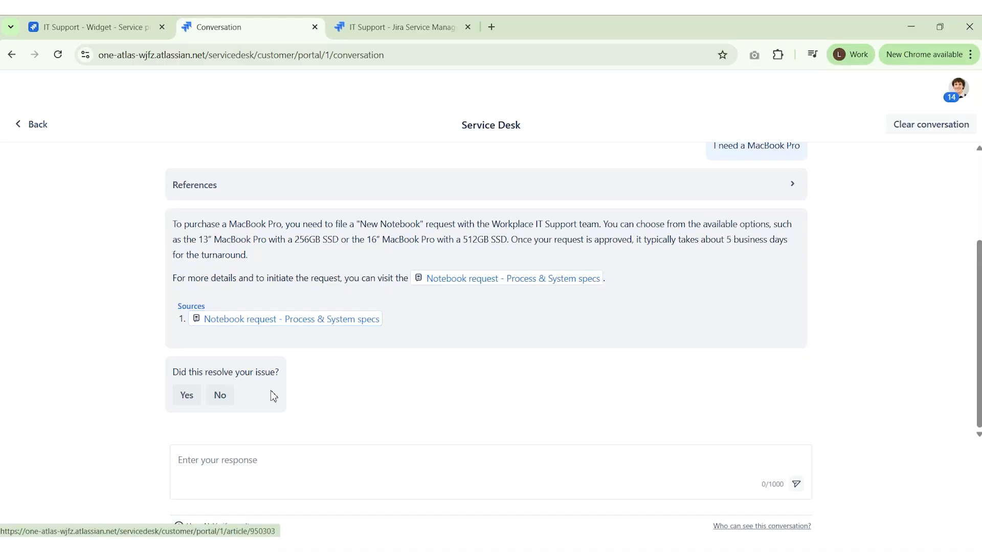
pyautogui.click(220, 395)
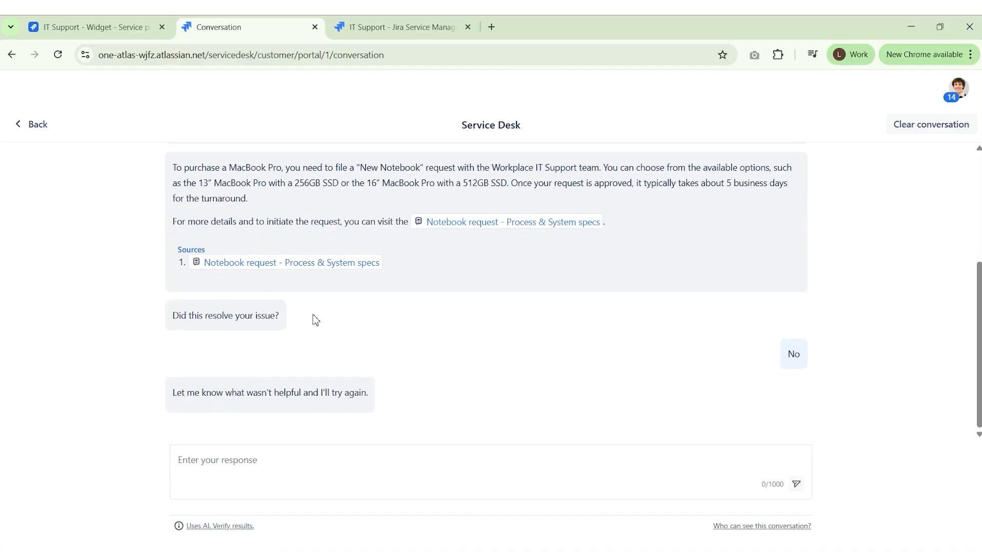
pyautogui.click(254, 473)
pyautogui.write('I need ')
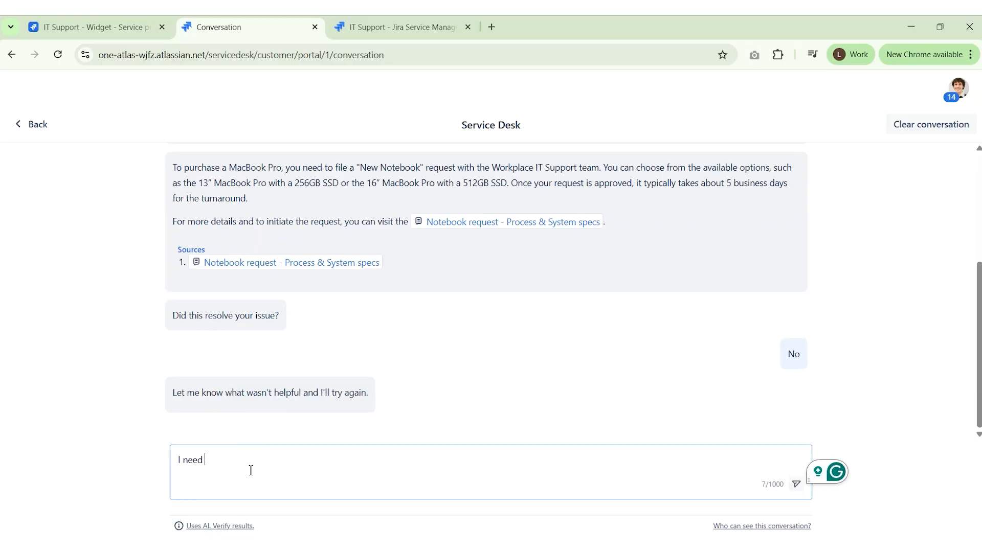
pyautogui.write('to talk to an ge')
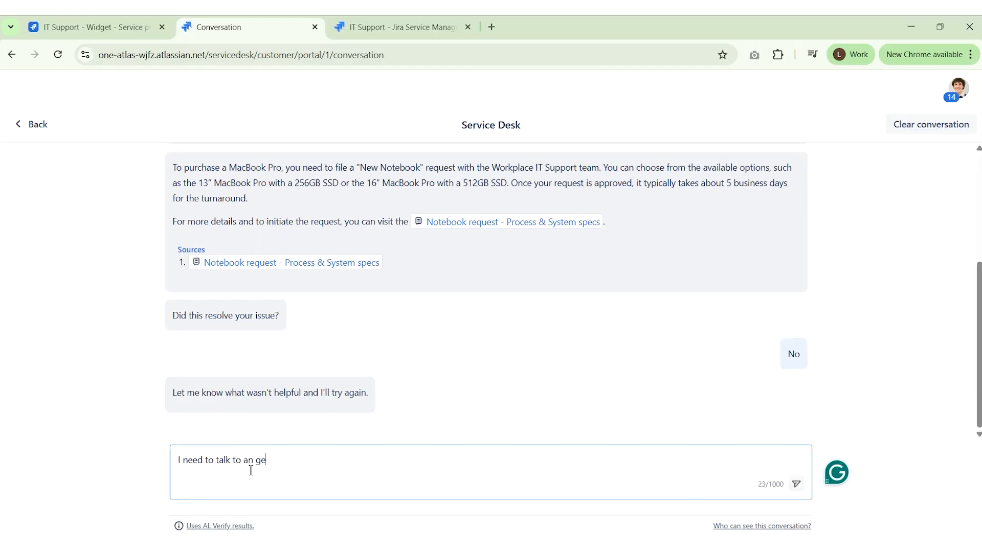
pyautogui.press('BackSpace')
pyautogui.press('BackSpace')
pyautogui.write('agent')
pyautogui.press('Return')
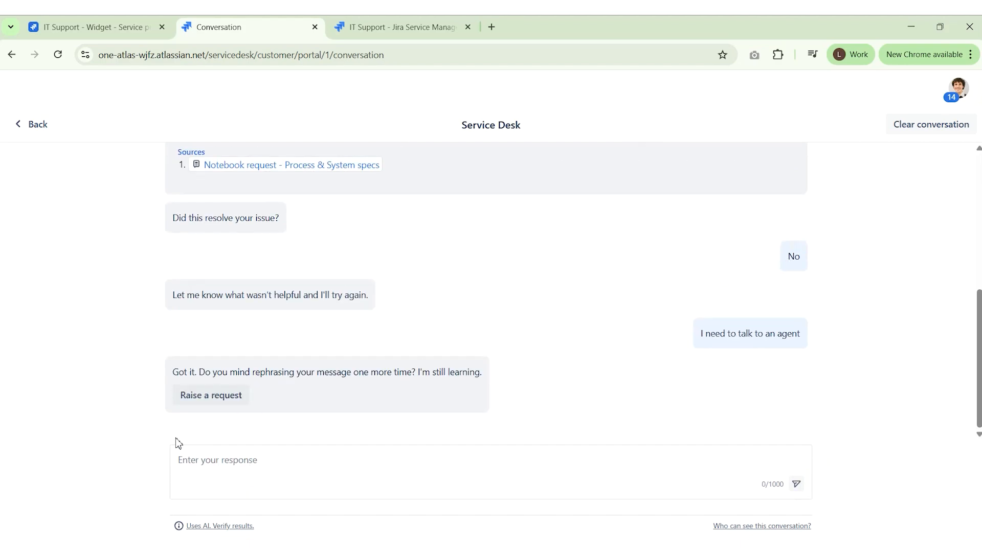
pyautogui.click(220, 403)
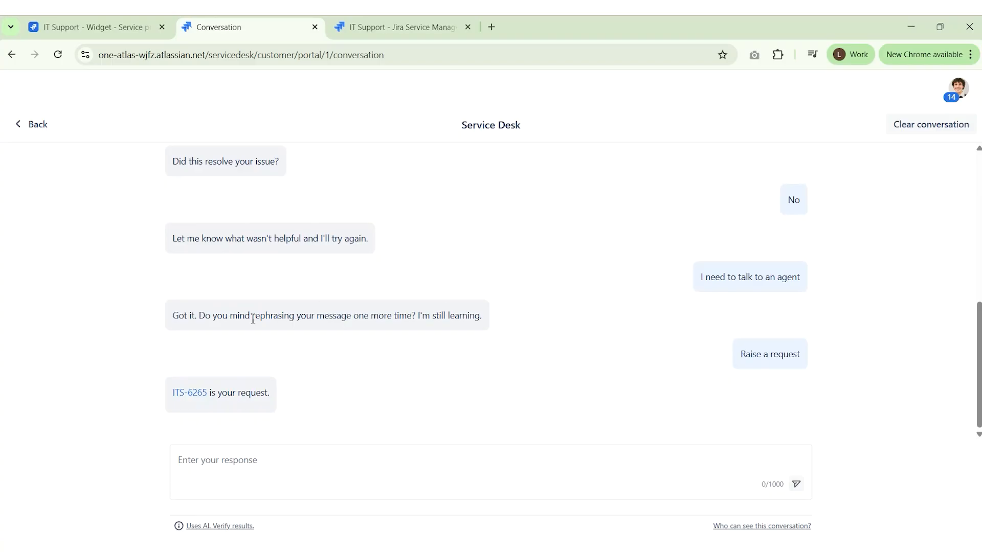
# Open request ITS-6265 and expand its activity with Show 5 more
pyautogui.click(194, 396)
pyautogui.scroll(-1, 176, 296)
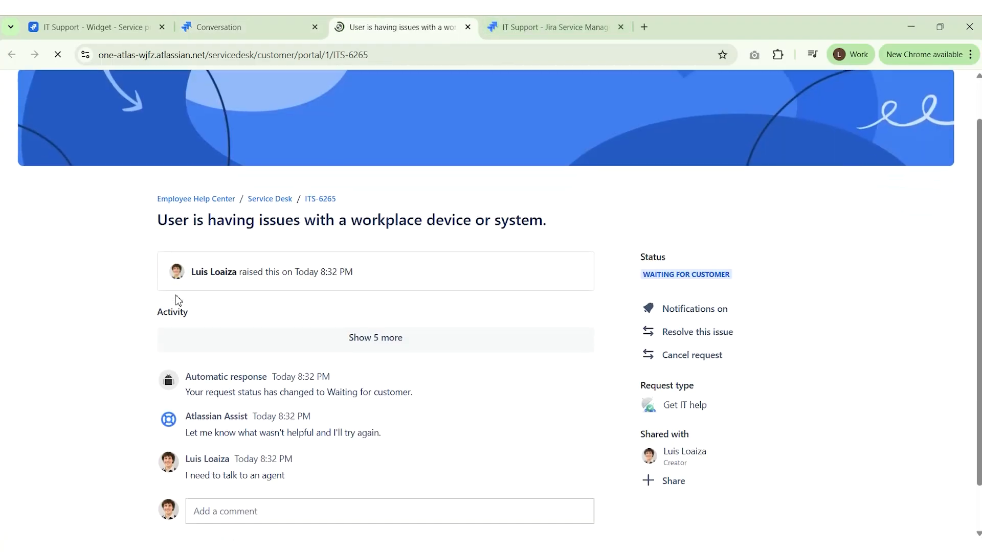
pyautogui.scroll(-1, 176, 301)
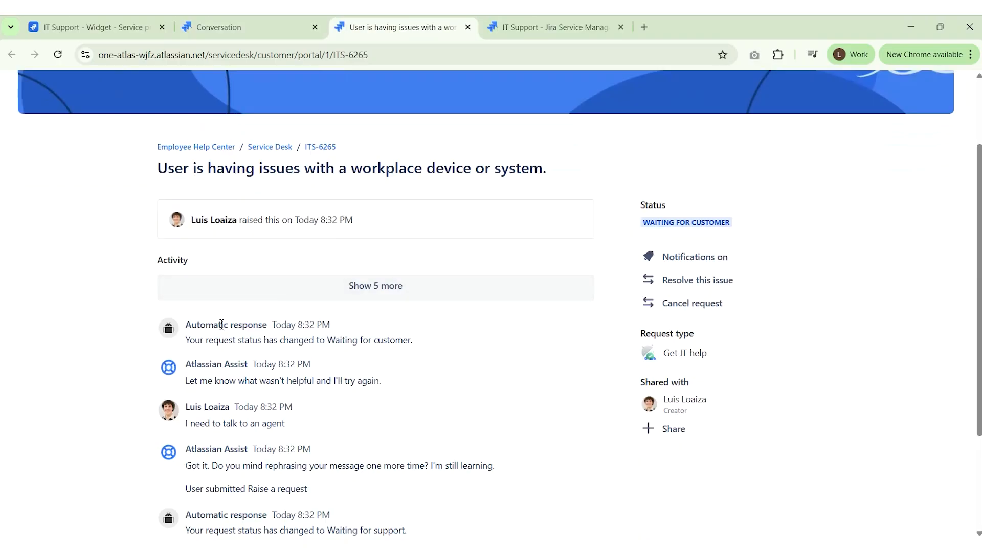
pyautogui.scroll(-3, 220, 324)
pyautogui.scroll(1, 284, 290)
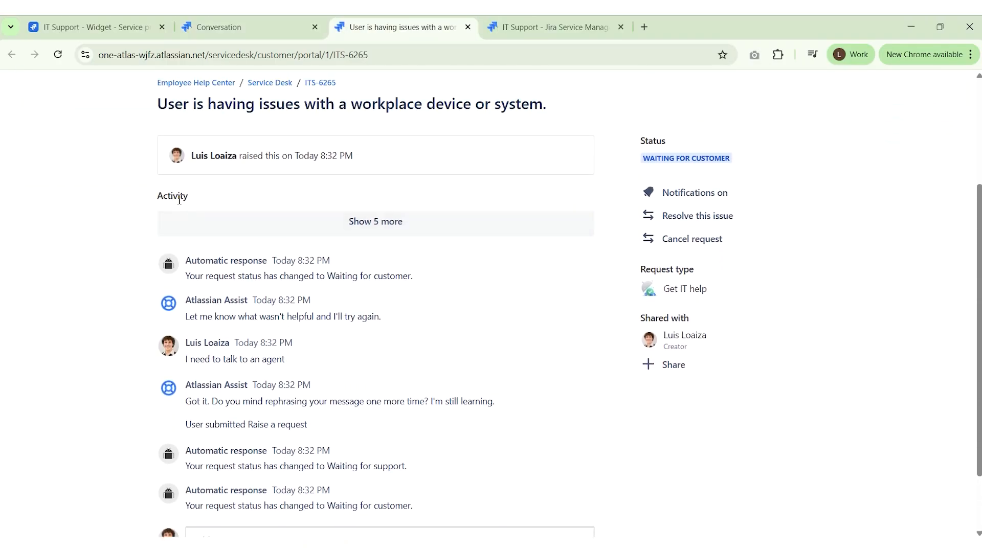
pyautogui.click(368, 220)
# Read the chat history, highlighting the MacBook options, then return to the IT Support widget settings
pyautogui.scroll(-1, 478, 281)
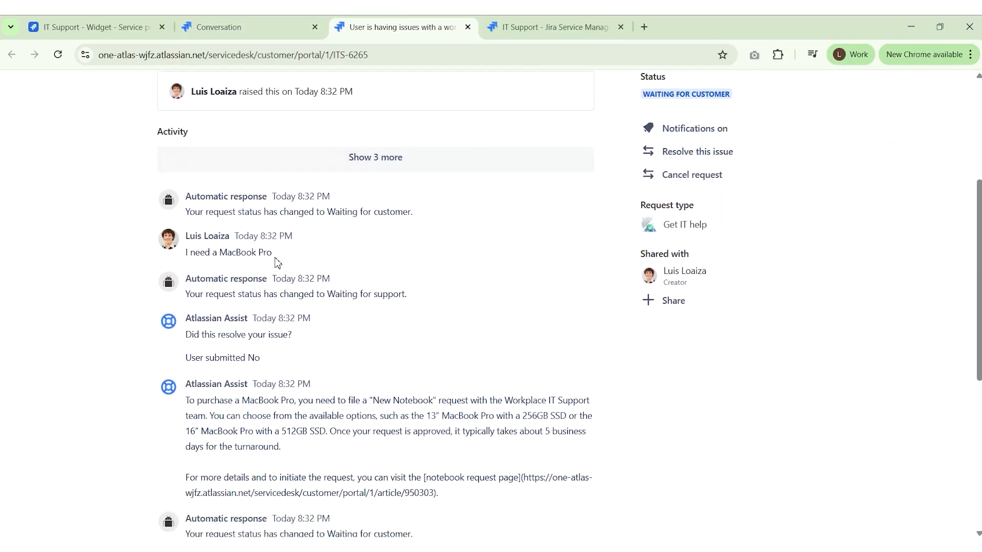
pyautogui.scroll(-1, 278, 263)
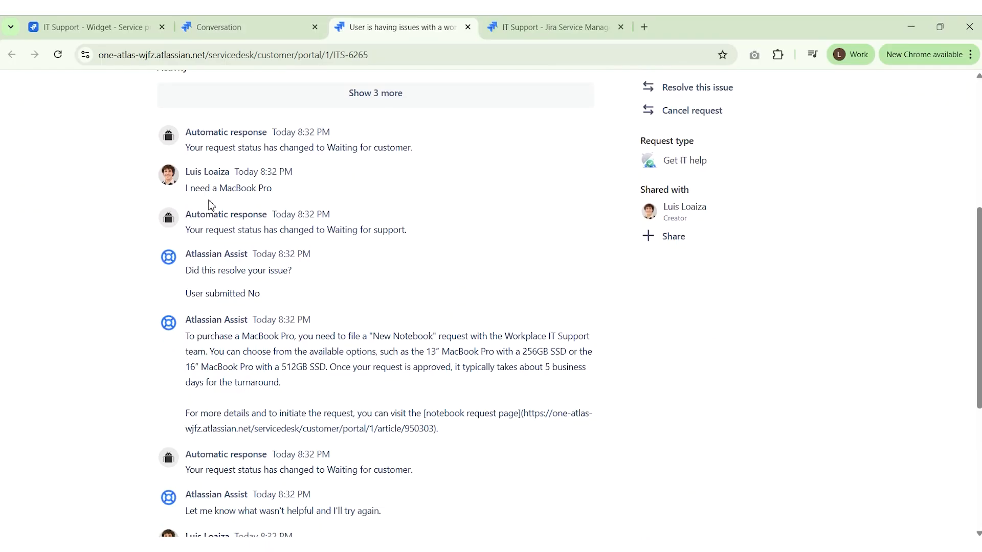
pyautogui.scroll(-1, 309, 348)
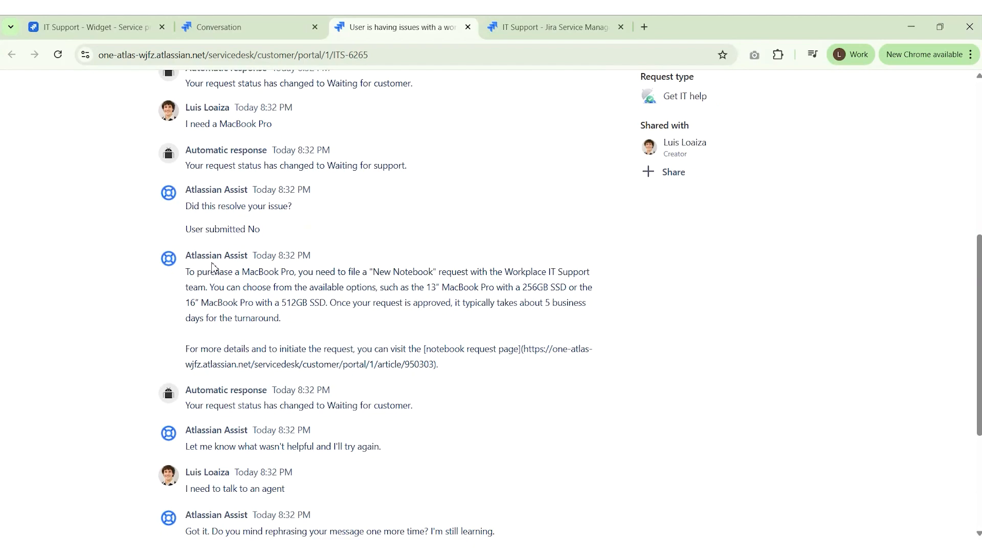
pyautogui.moveTo(487, 289); pyautogui.dragTo(283, 288)
pyautogui.scroll(-2, 283, 288)
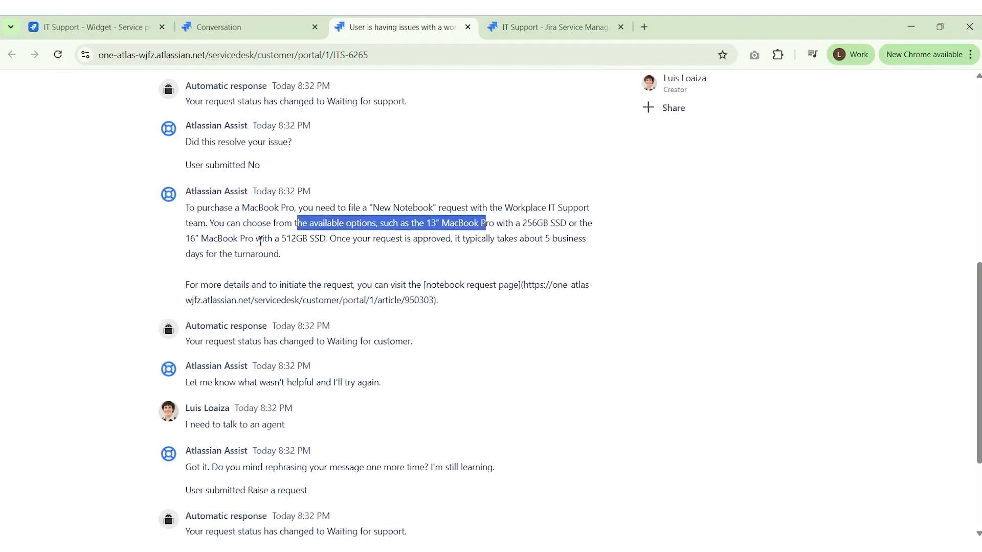
pyautogui.scroll(-1, 261, 241)
pyautogui.scroll(7, 231, 368)
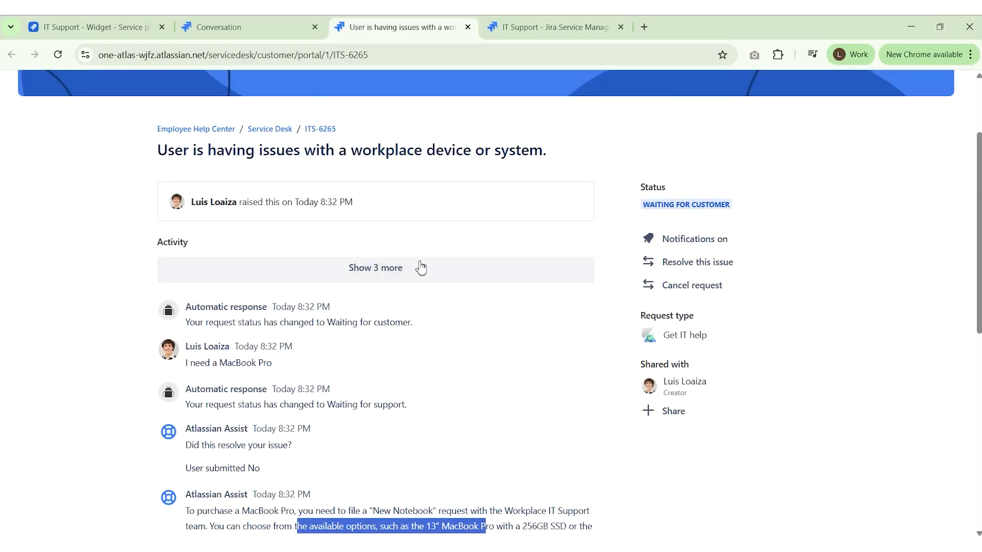
pyautogui.click(97, 24)
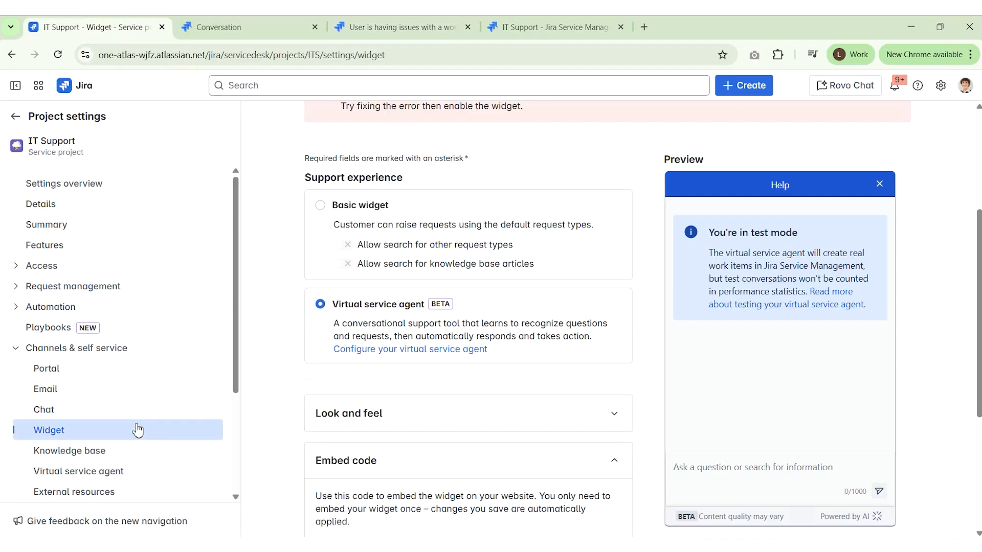
# Leave project settings and open the Chat channel's configuration from the project's Channels list
pyautogui.click(15, 117)
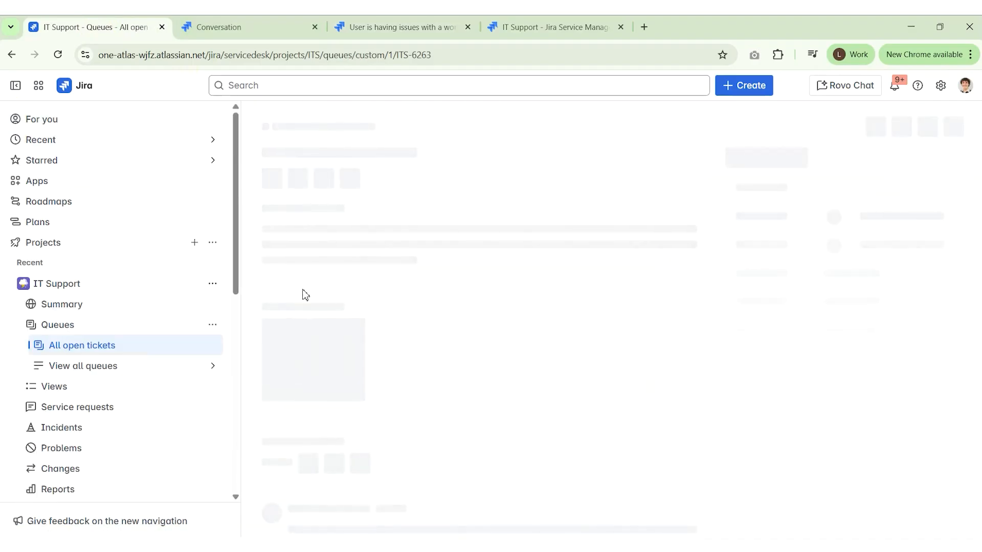
pyautogui.scroll(-3, 134, 267)
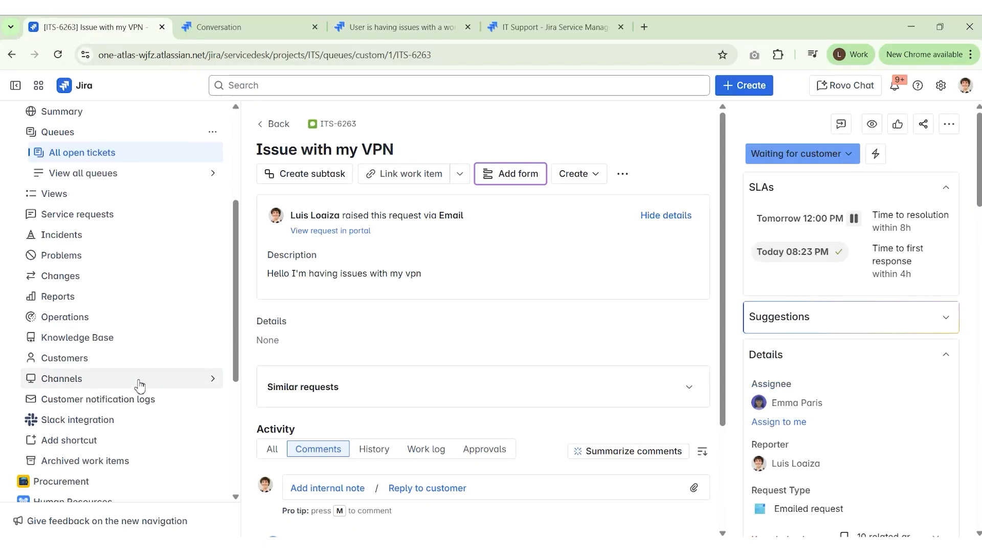
pyautogui.click(208, 378)
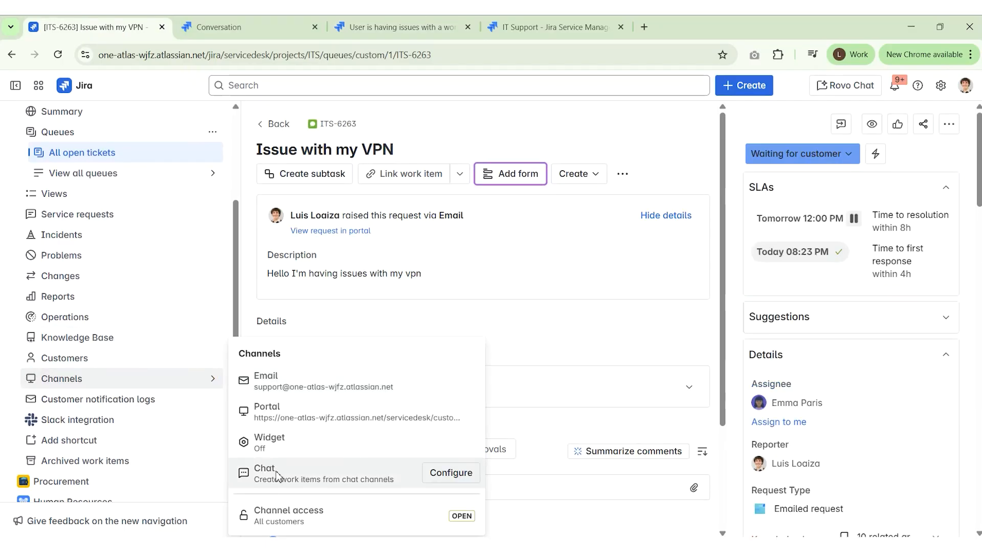
pyautogui.click(451, 474)
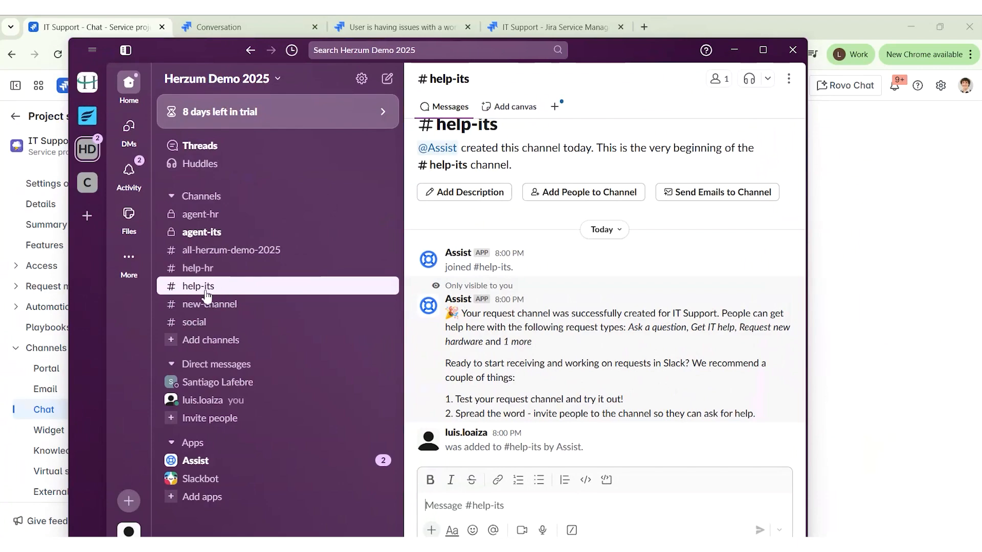
# Start a Slack request with /assist for IT Support (ITS), type Ask a question
pyautogui.moveTo(637, 46); pyautogui.dragTo(650, 23)
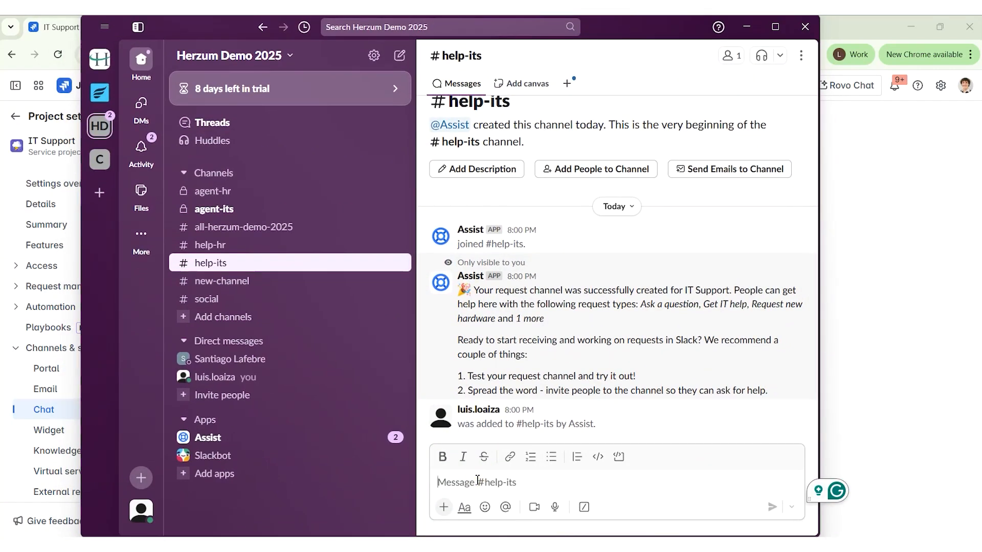
pyautogui.write('/ass')
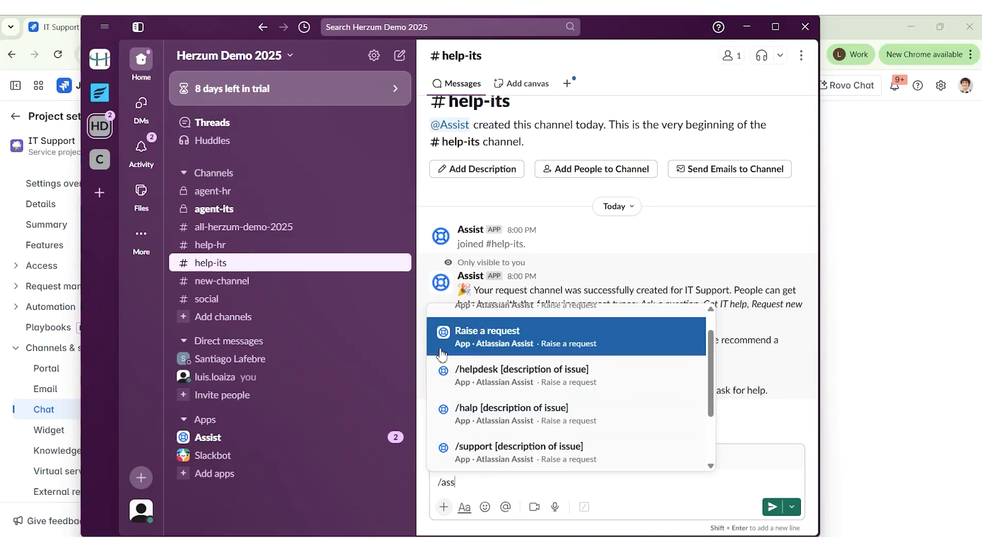
pyautogui.click(537, 342)
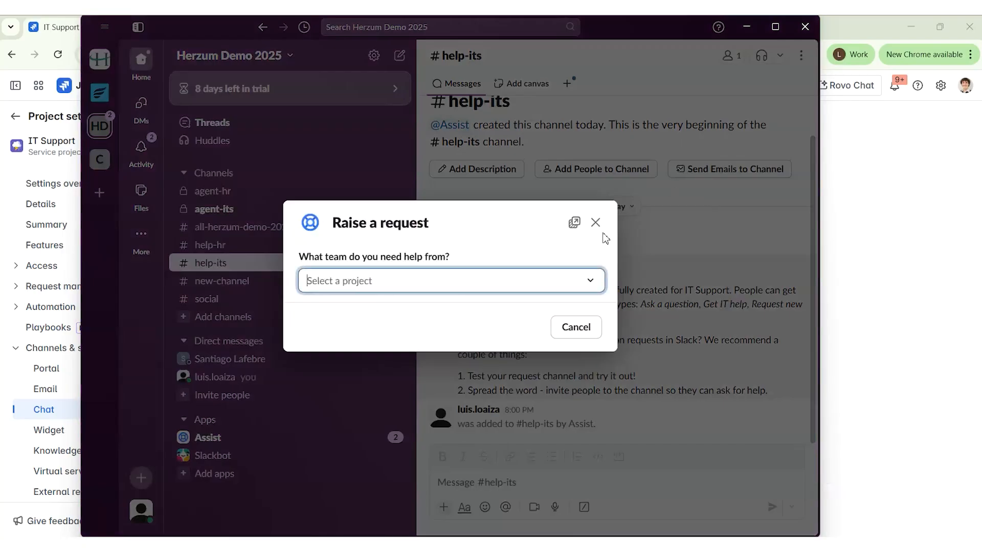
pyautogui.click(463, 283)
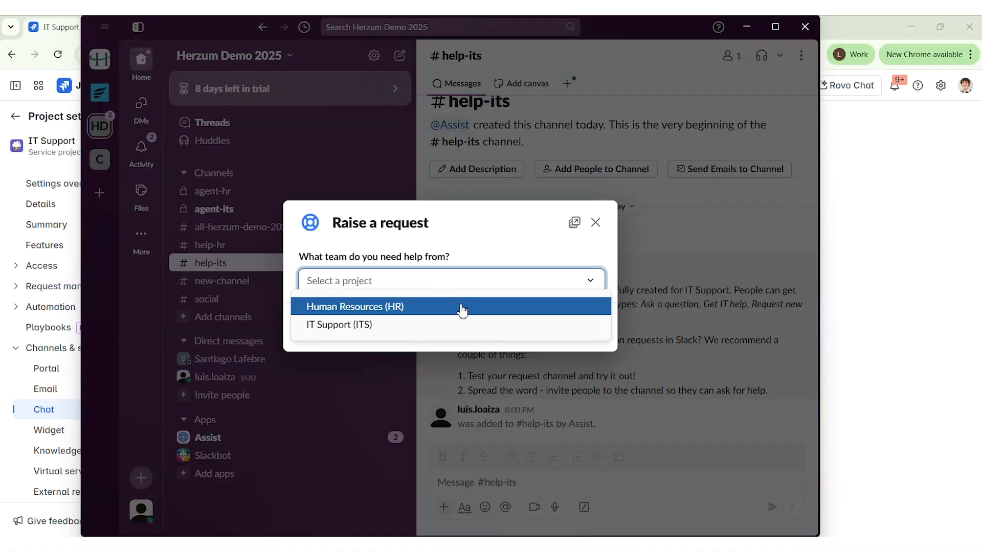
pyautogui.click(321, 328)
pyautogui.click(362, 307)
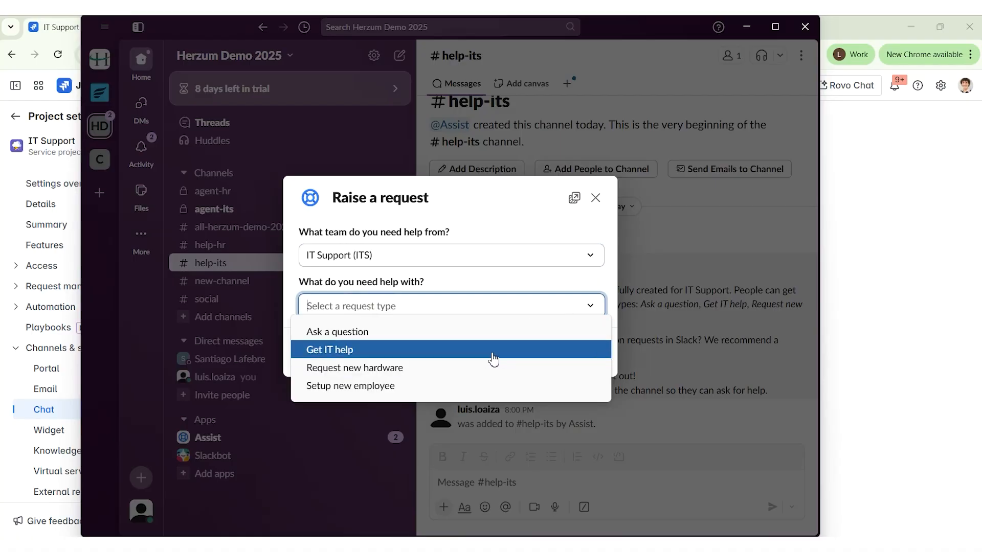
pyautogui.click(354, 334)
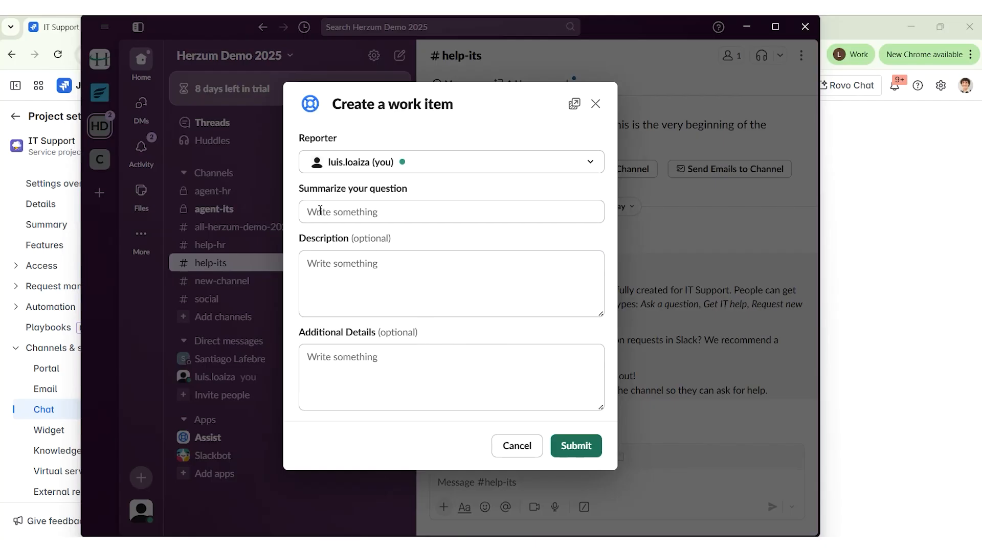
# Enter the summary, paste the VPN problem as description, submit, then view #agent-its
pyautogui.click(362, 219)
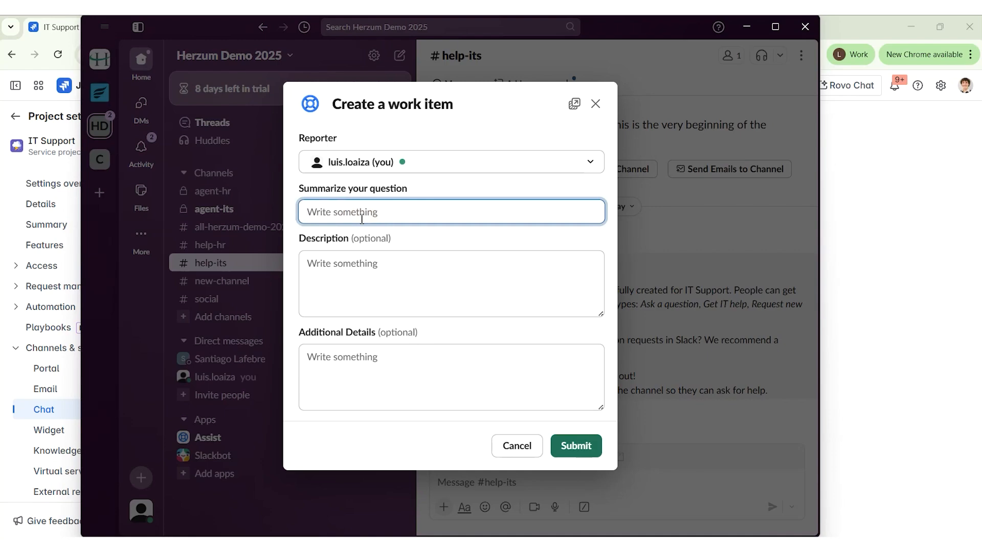
pyautogui.write('I n')
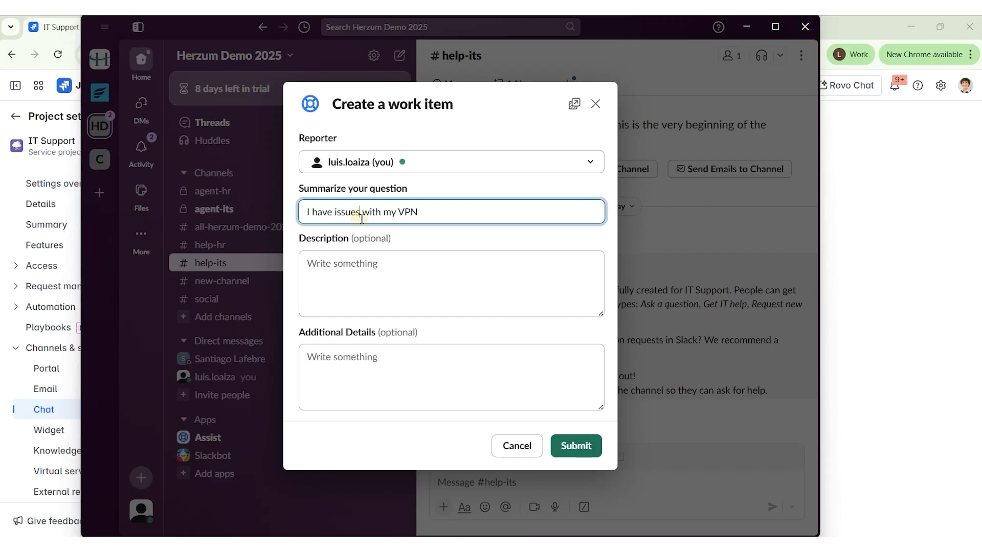
pyautogui.tripleClick(361, 215)
pyautogui.hotkey('ctrl', 'c')
pyautogui.click(373, 281)
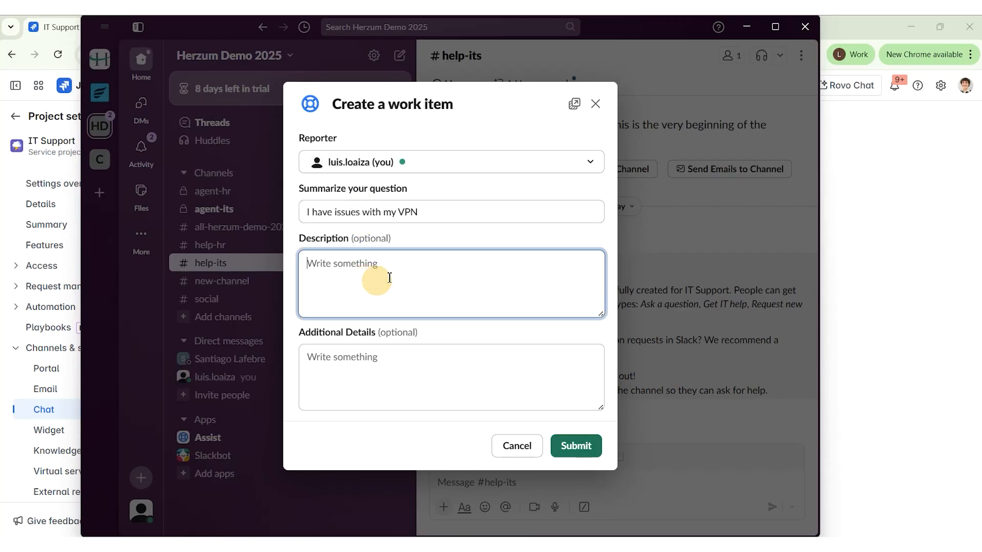
pyautogui.hotkey('ctrl', 'v')
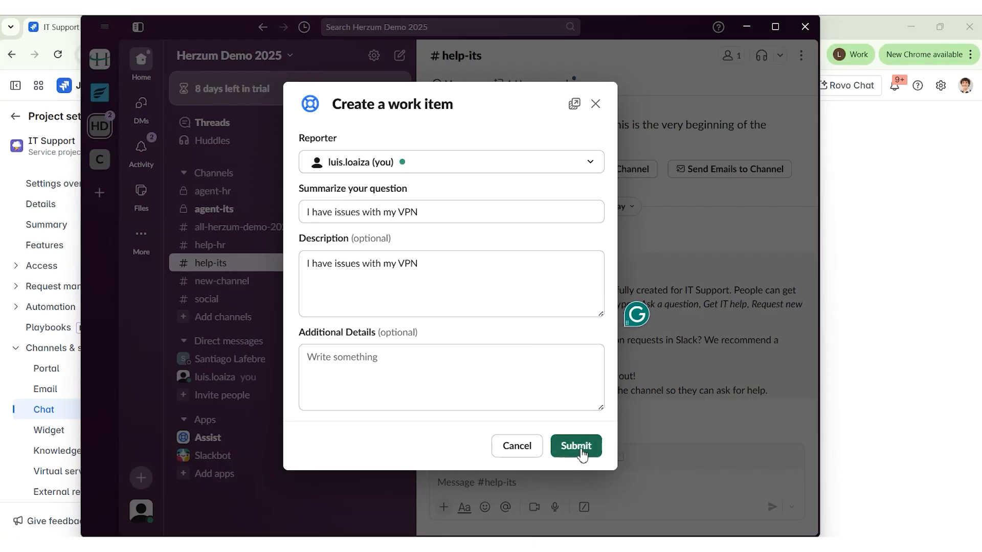
pyautogui.click(576, 447)
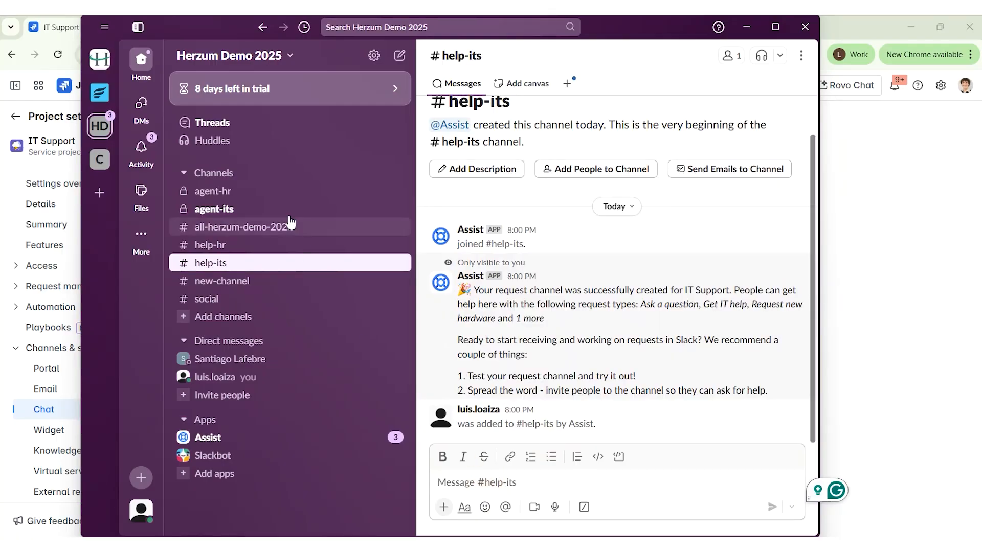
pyautogui.click(237, 210)
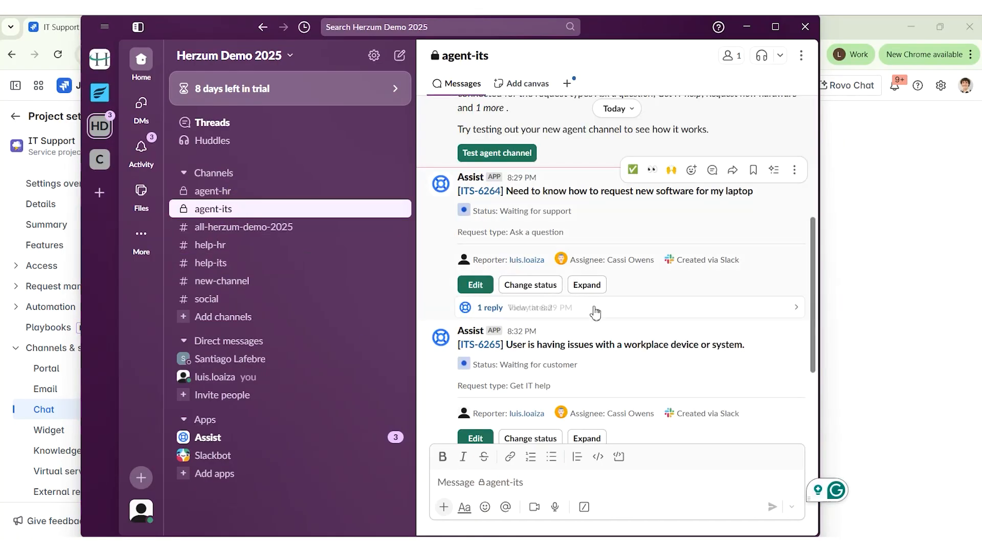
# Scroll #agent-its to request ITS-6266 'I have issues with my VPN' and open its card
pyautogui.scroll(-3, 686, 316)
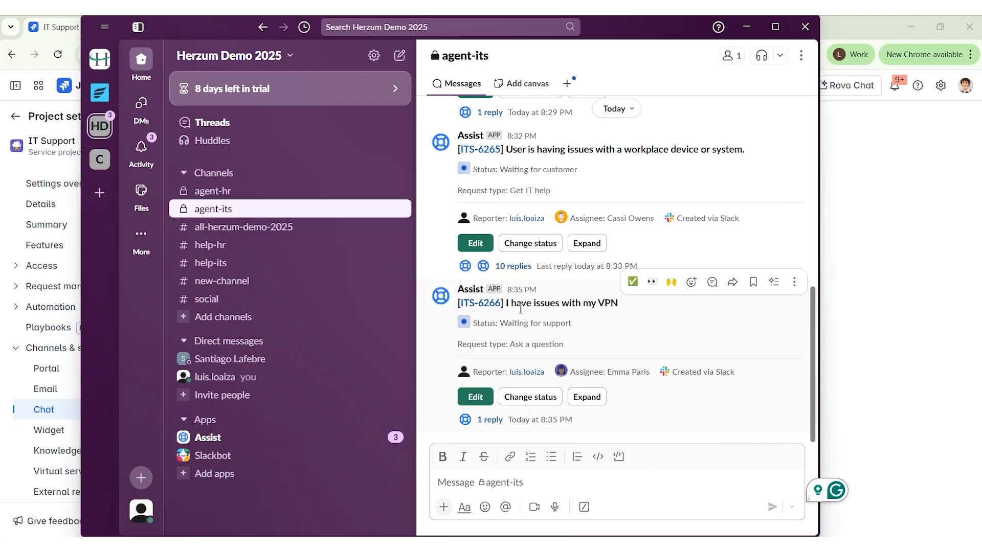
pyautogui.moveTo(517, 307); pyautogui.dragTo(569, 306)
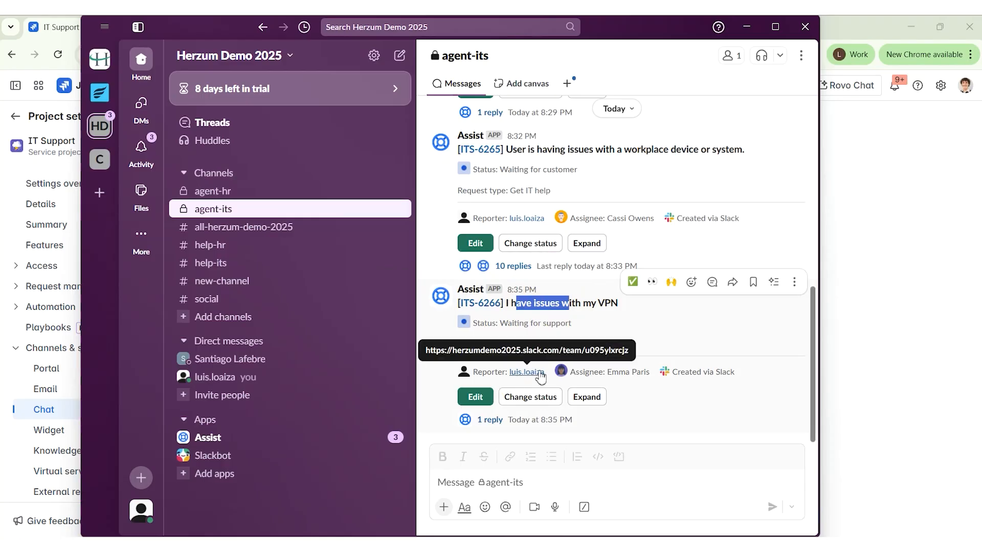
pyautogui.click(583, 307)
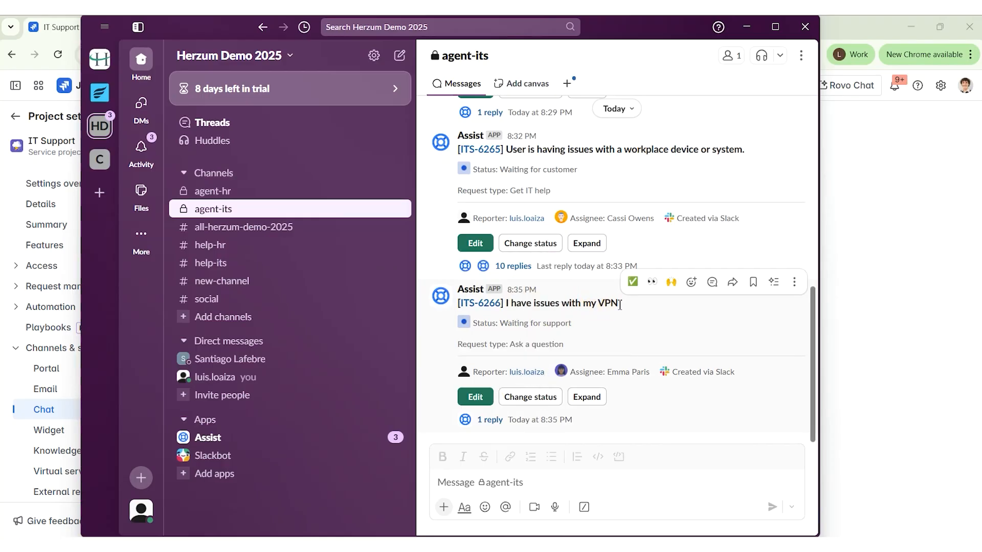
pyautogui.moveTo(620, 305); pyautogui.dragTo(535, 305)
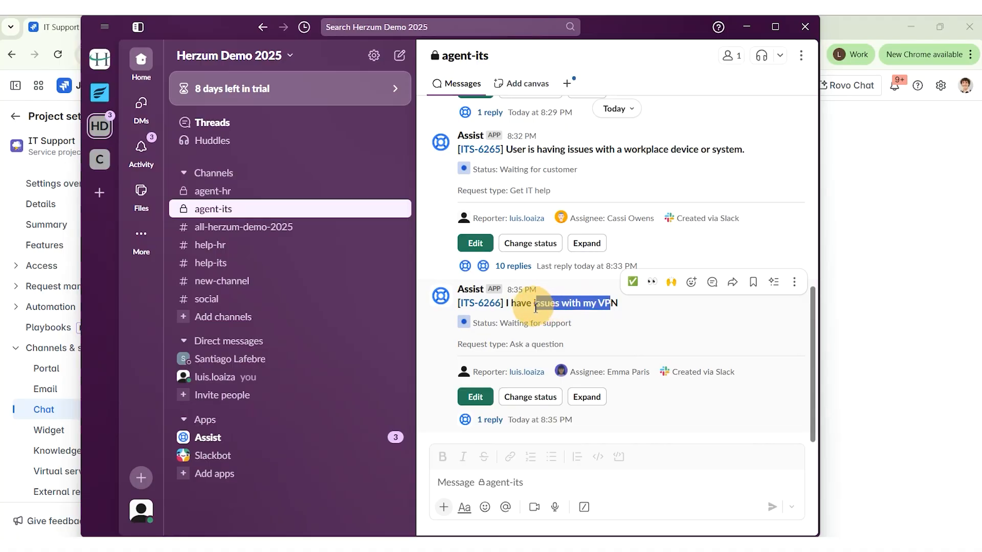
pyautogui.click(545, 321)
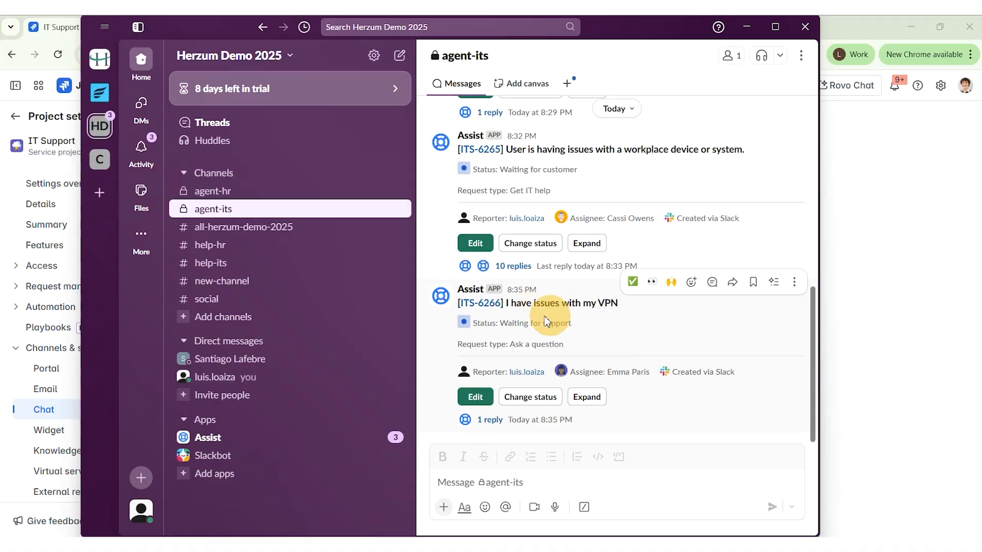
pyautogui.click(612, 302)
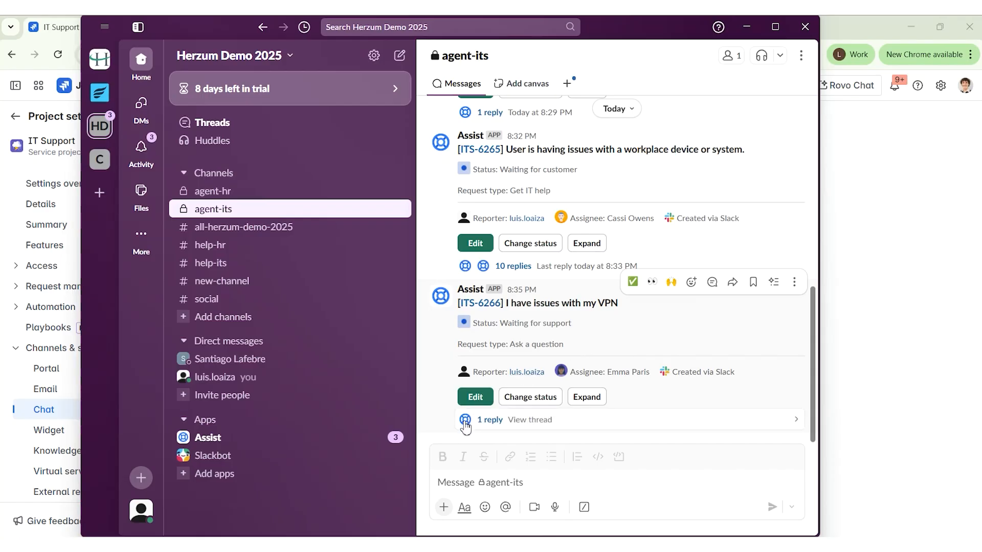
pyautogui.click(481, 404)
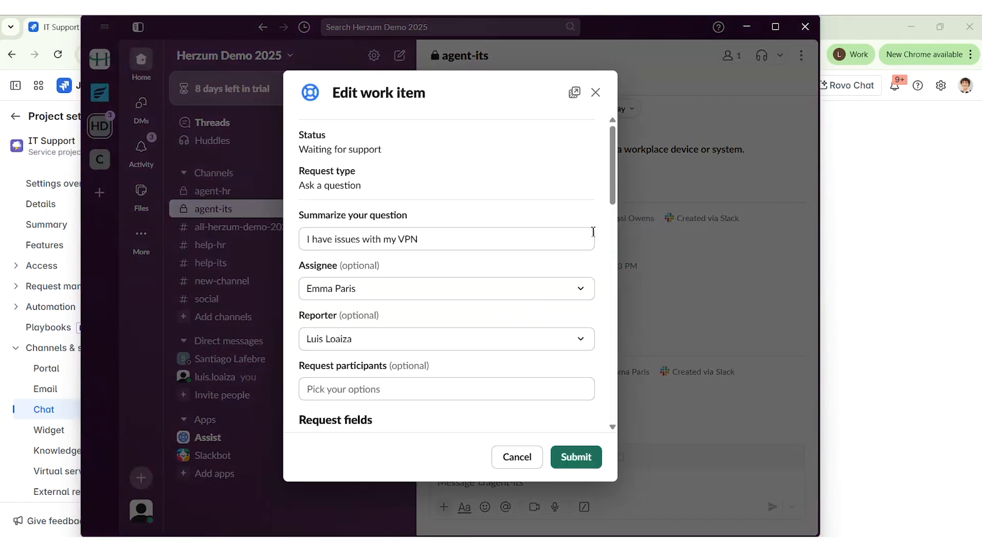
pyautogui.scroll(-5, 502, 267)
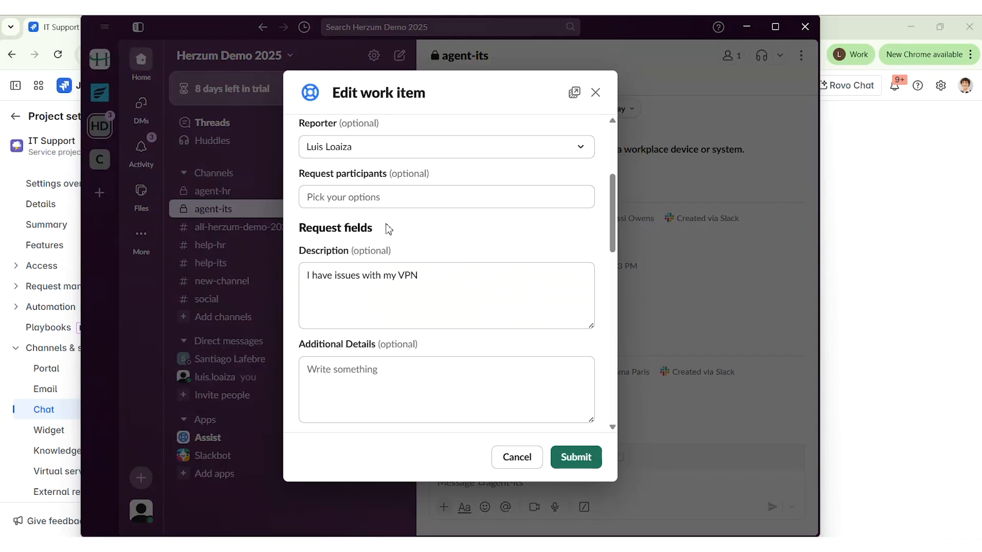
pyautogui.scroll(-4, 393, 272)
pyautogui.scroll(-3, 524, 279)
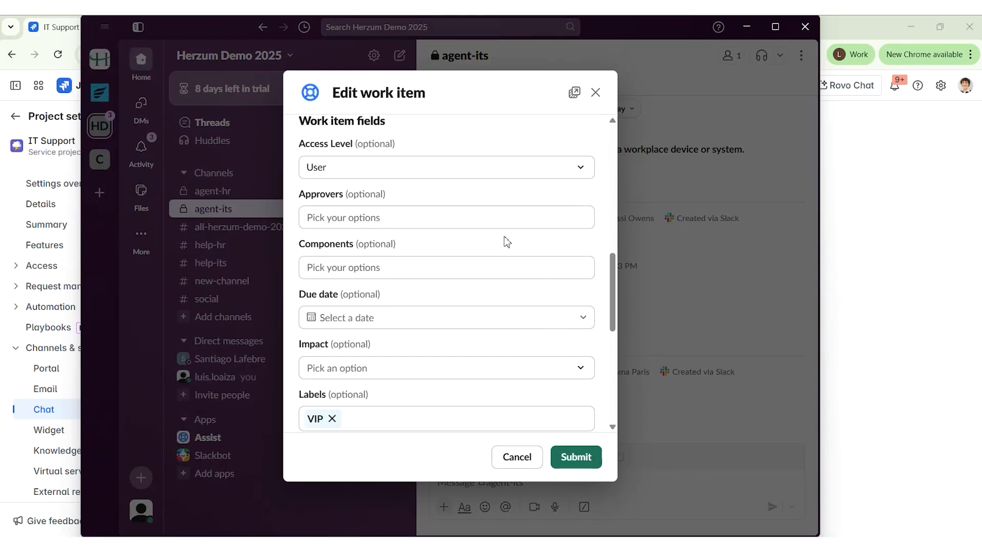
pyautogui.scroll(-6, 398, 282)
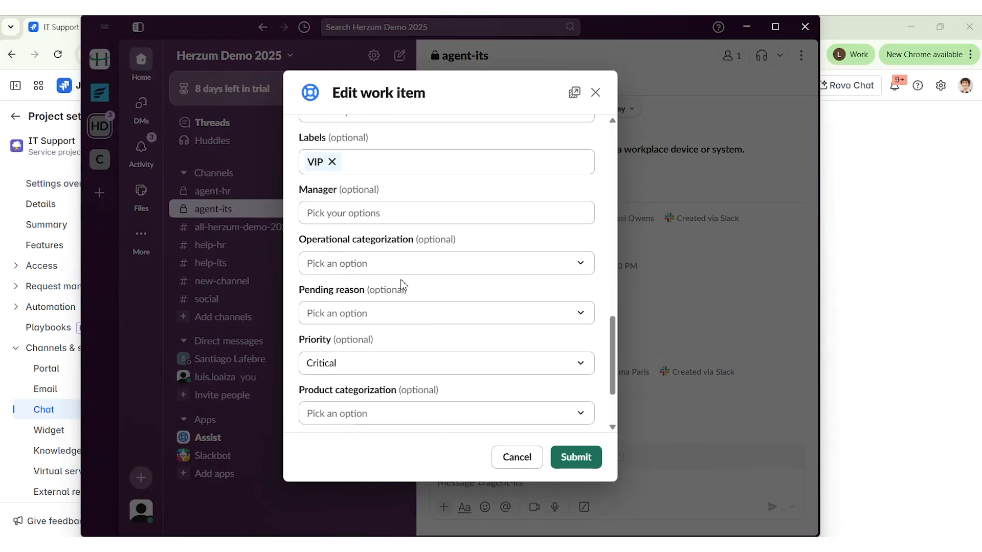
pyautogui.scroll(-3, 445, 307)
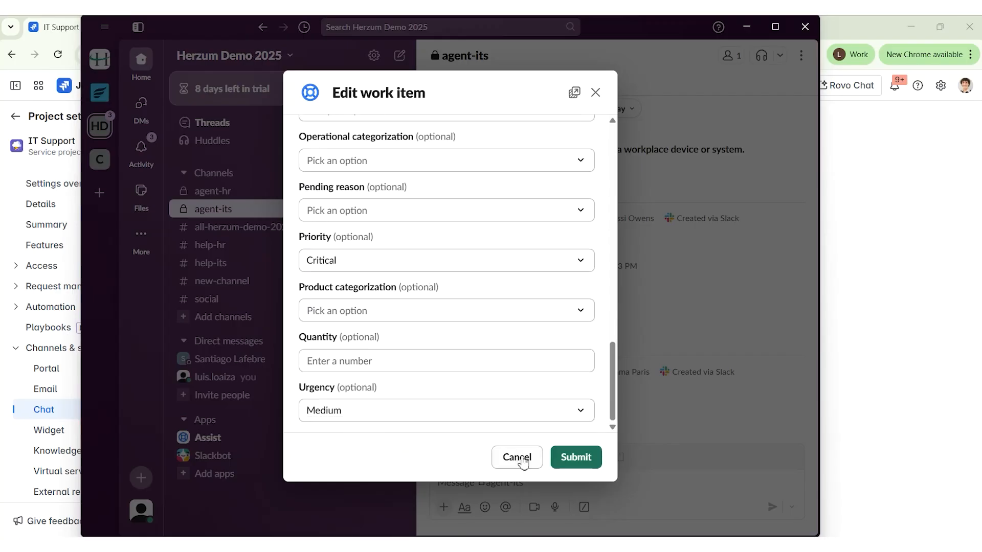
pyautogui.click(518, 457)
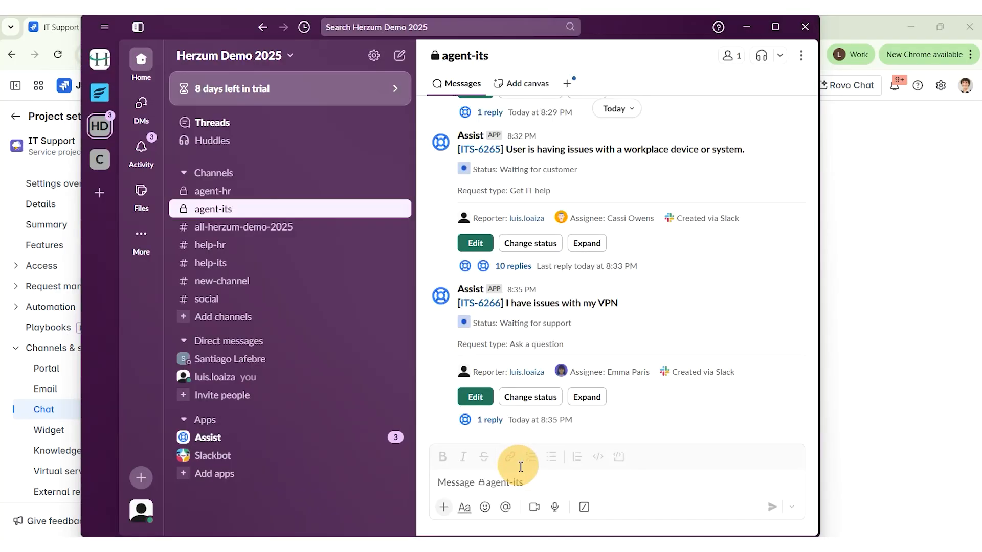
pyautogui.click(532, 398)
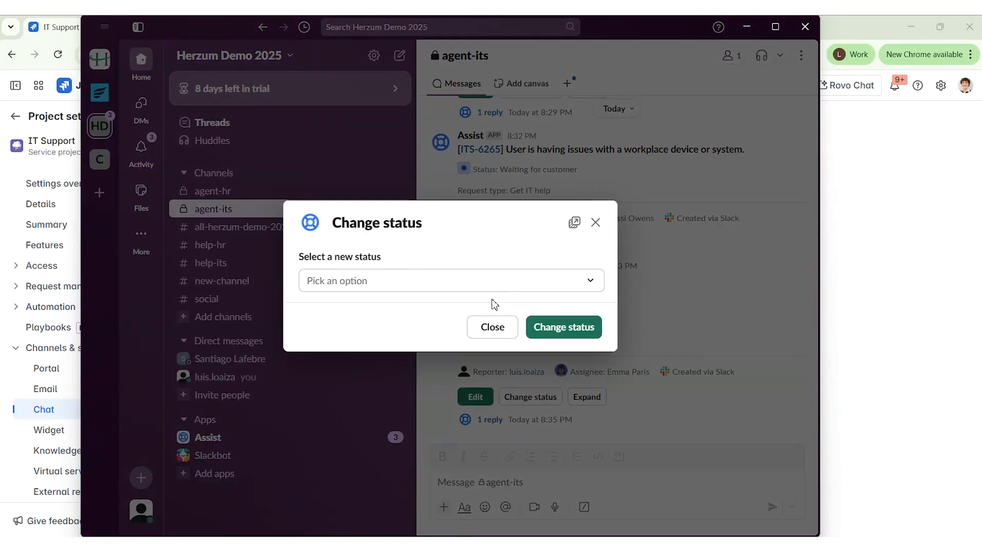
pyautogui.click(391, 281)
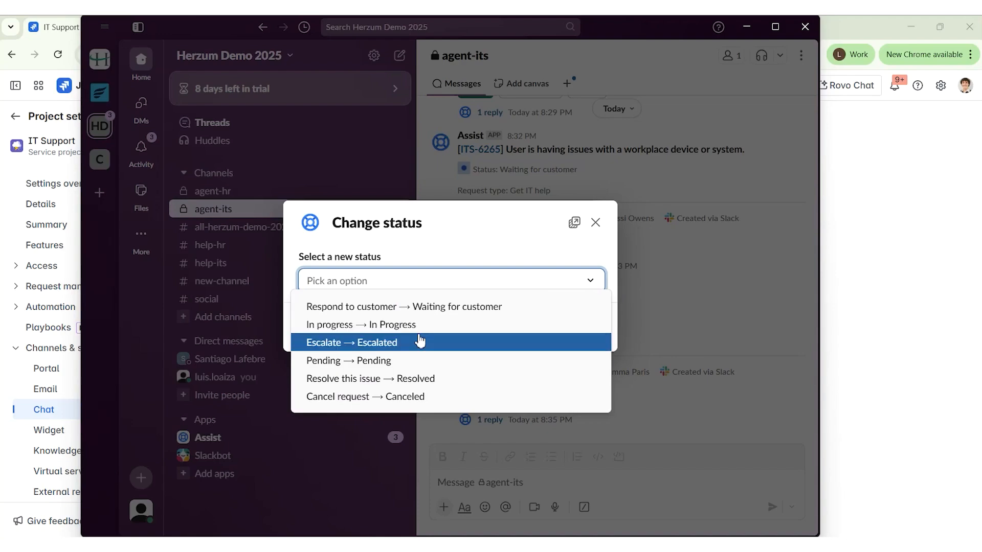
pyautogui.click(593, 280)
pyautogui.click(526, 240)
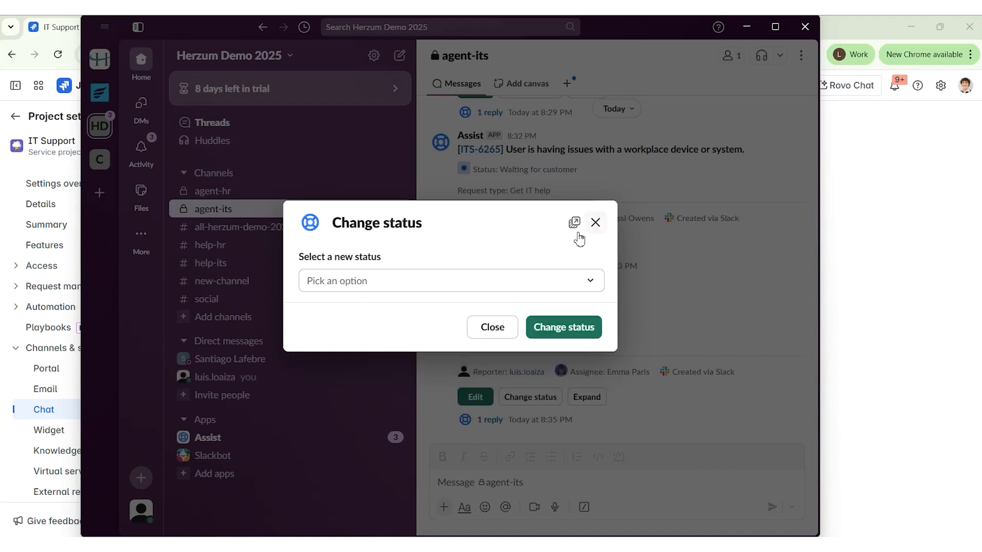
pyautogui.click(595, 223)
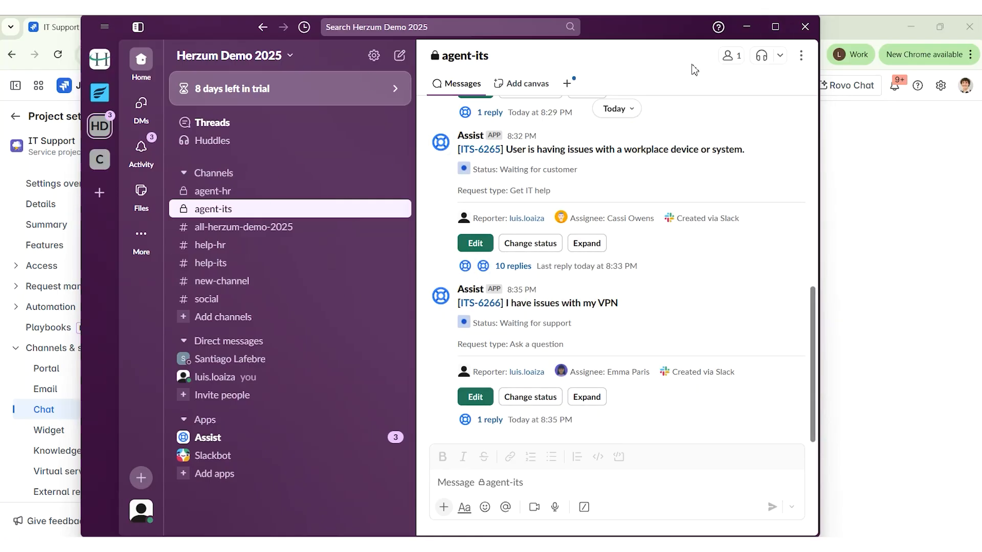
# Minimize Slack and go back from ITS-6263 to the All open tickets queue
pyautogui.click(747, 26)
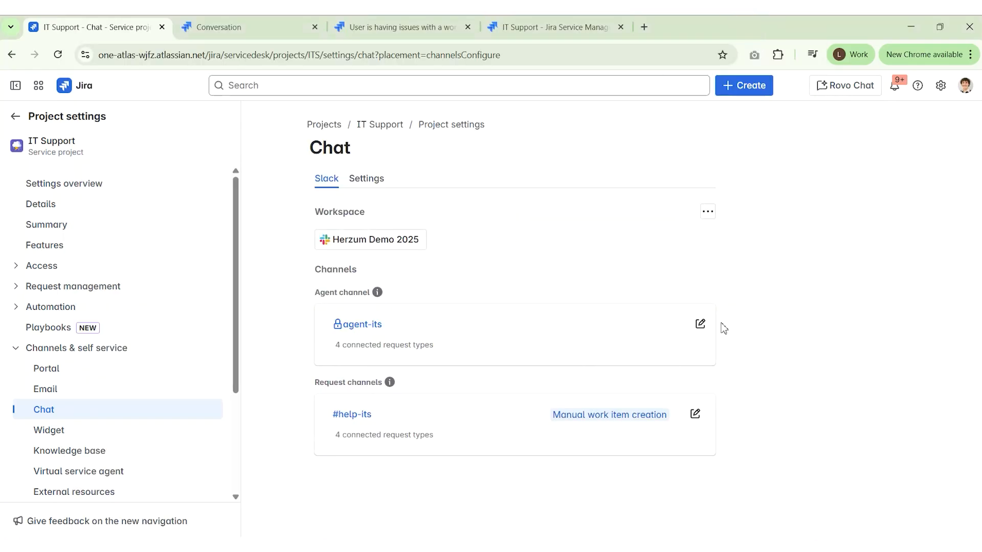
pyautogui.click(16, 116)
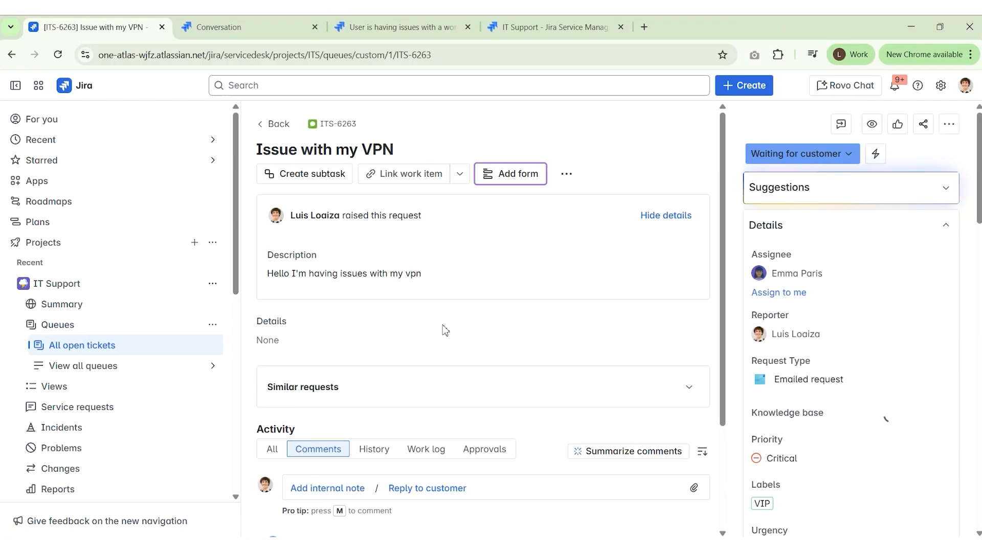
pyautogui.click(281, 131)
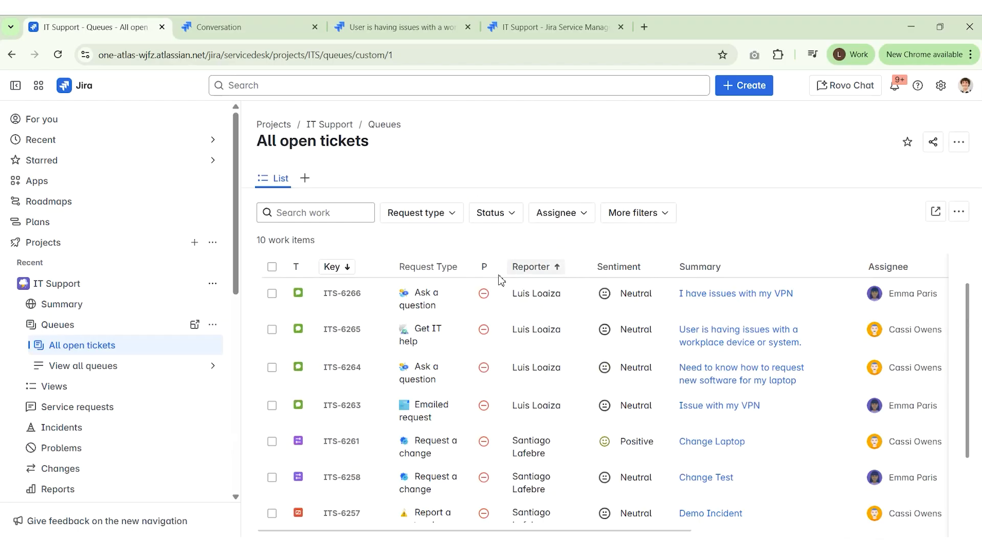
# Compare ITS-6266 'I have issues with my VPN' (Ask a question) with ITS-6263 (Emailed request)
pyautogui.moveTo(437, 306); pyautogui.dragTo(427, 292)
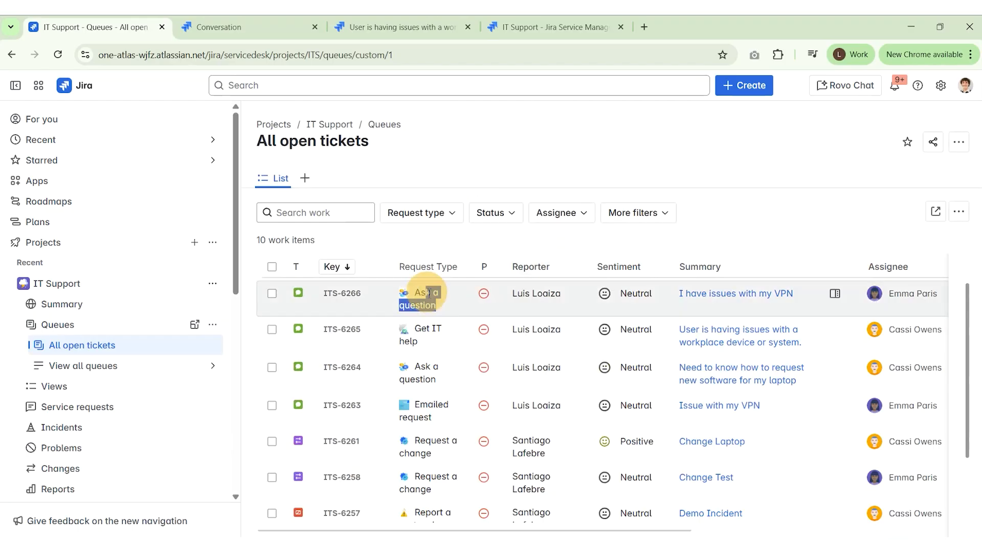
pyautogui.moveTo(794, 294); pyautogui.dragTo(675, 296)
pyautogui.click(652, 136)
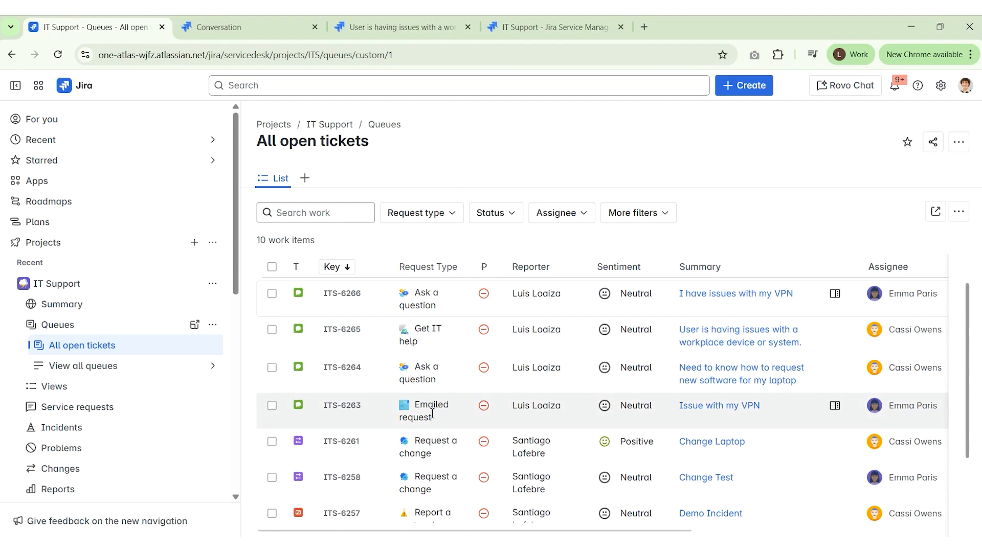
pyautogui.moveTo(430, 423); pyautogui.dragTo(428, 409)
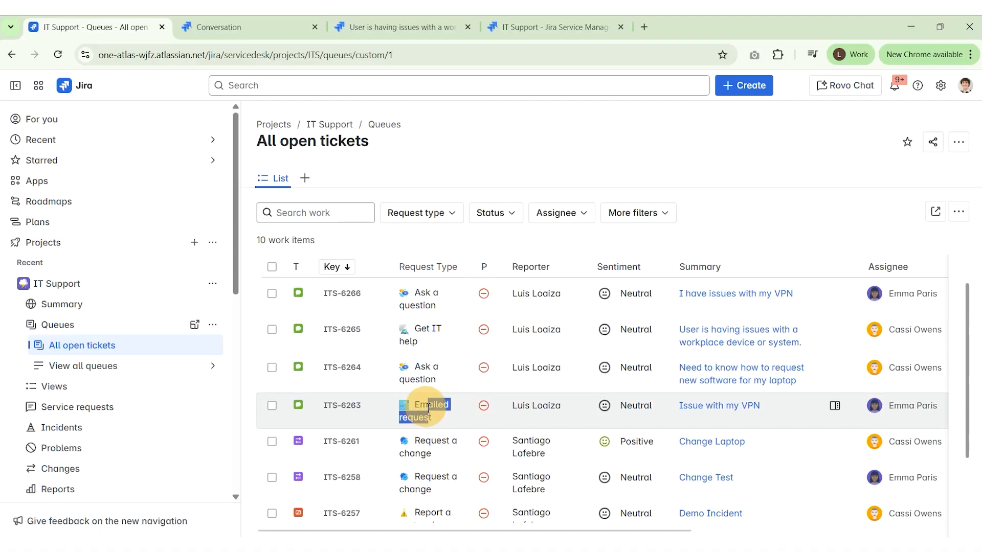
pyautogui.click(427, 370)
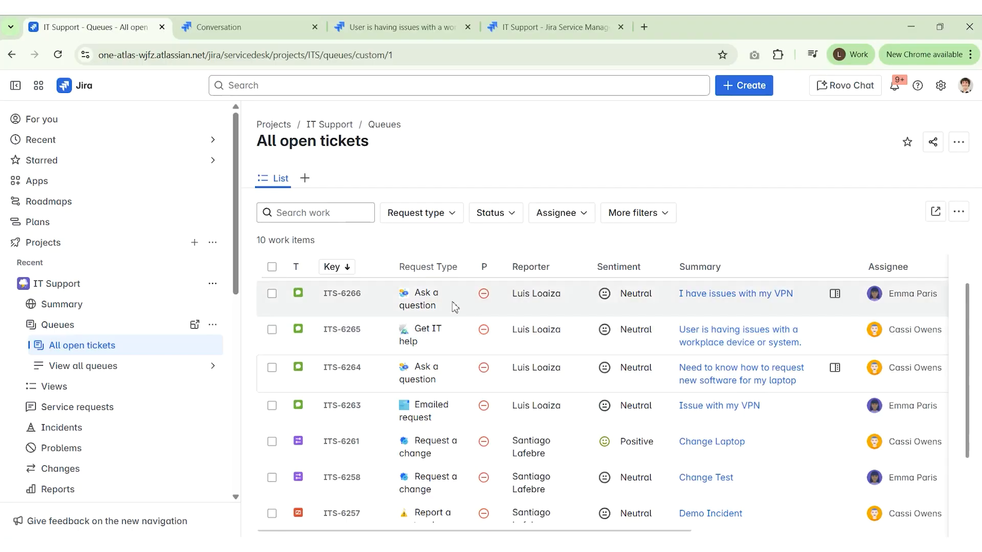
pyautogui.moveTo(418, 301); pyautogui.dragTo(426, 306)
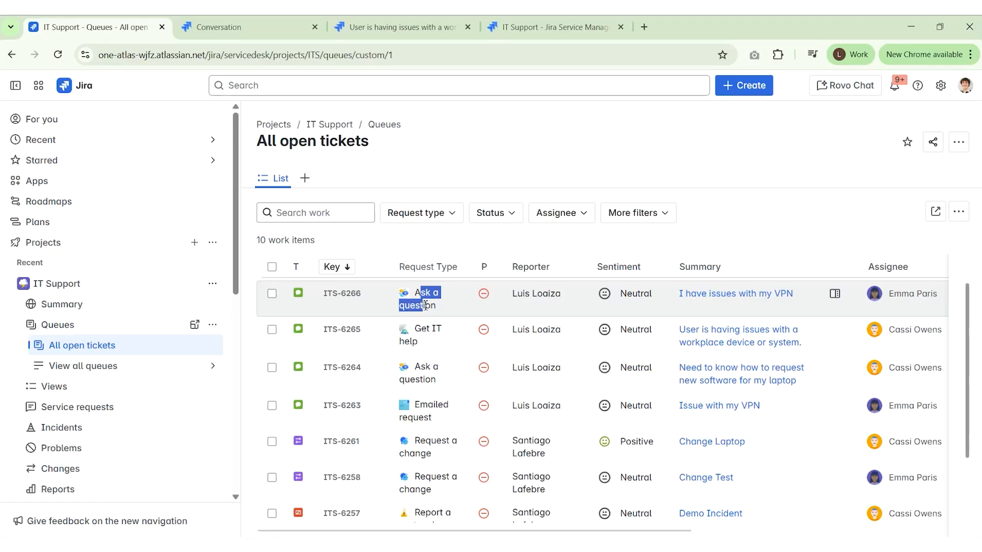
pyautogui.click(237, 204)
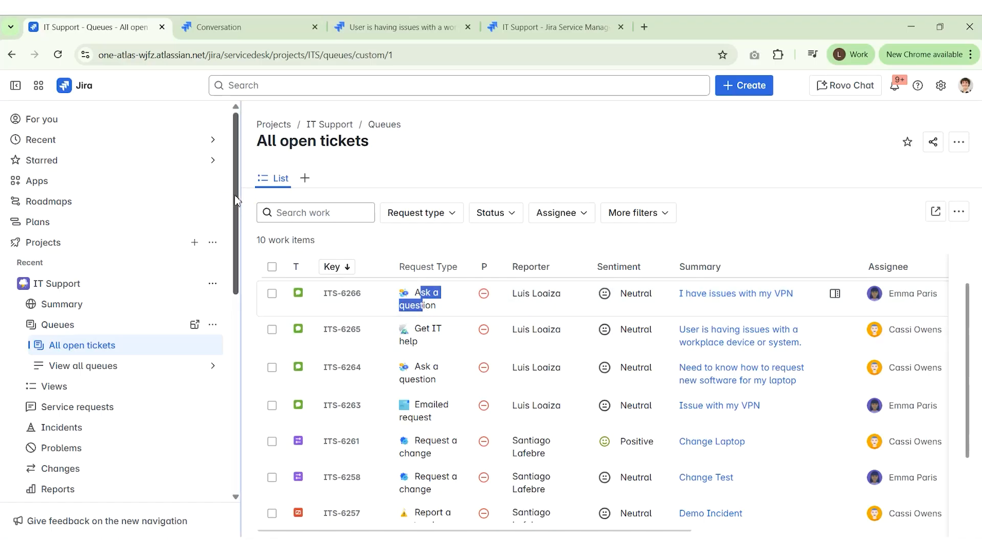
pyautogui.click(237, 198)
pyautogui.click(534, 135)
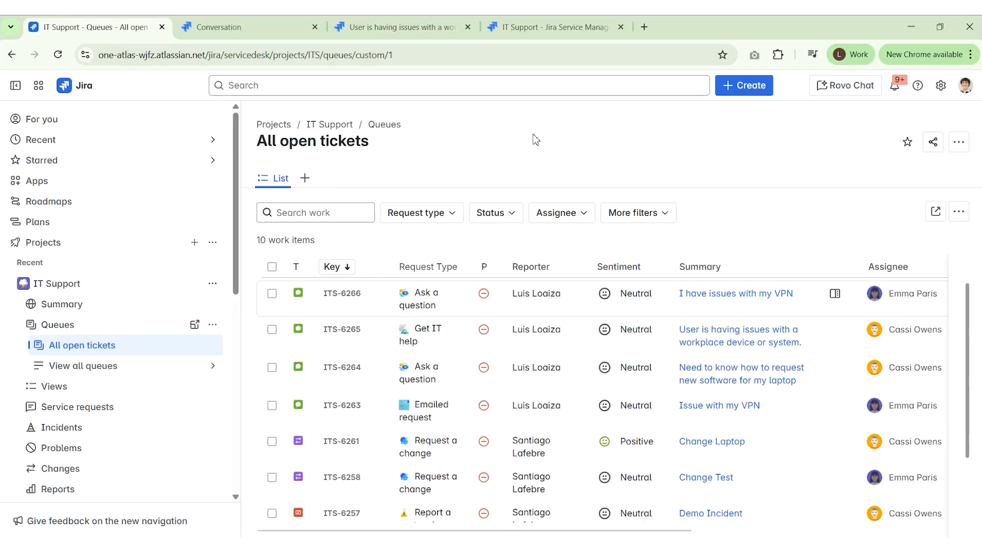